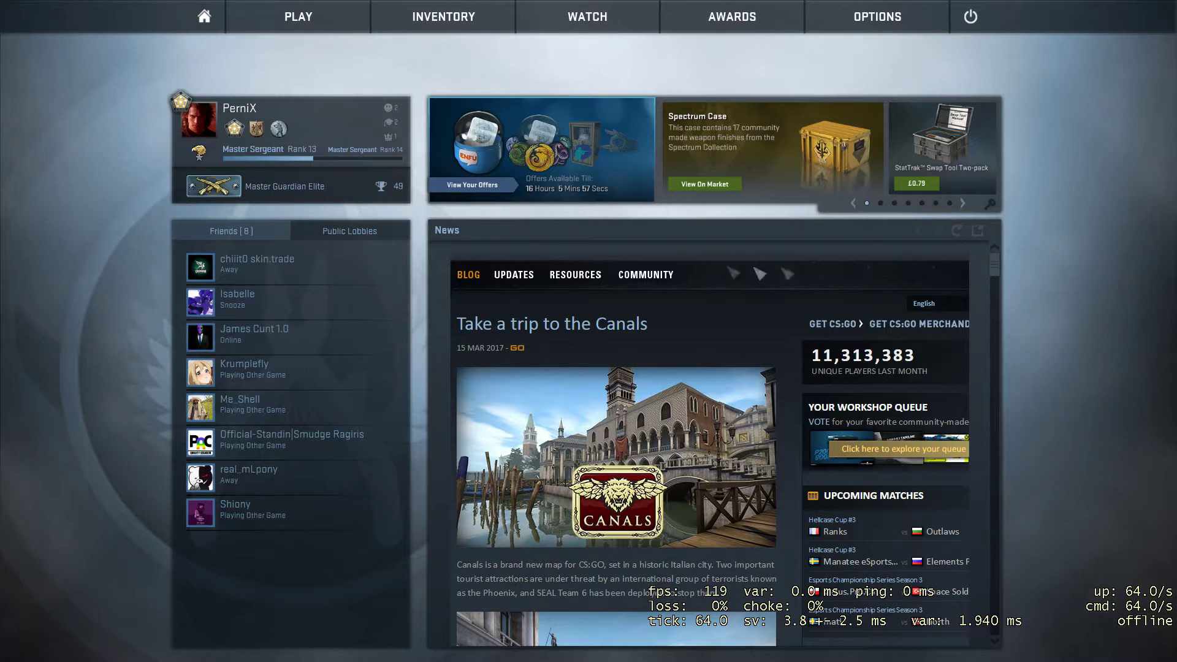
- Check the skill-group badge tooltip showing Master Guardian Elite on the main menu
mouse_move(285, 193)
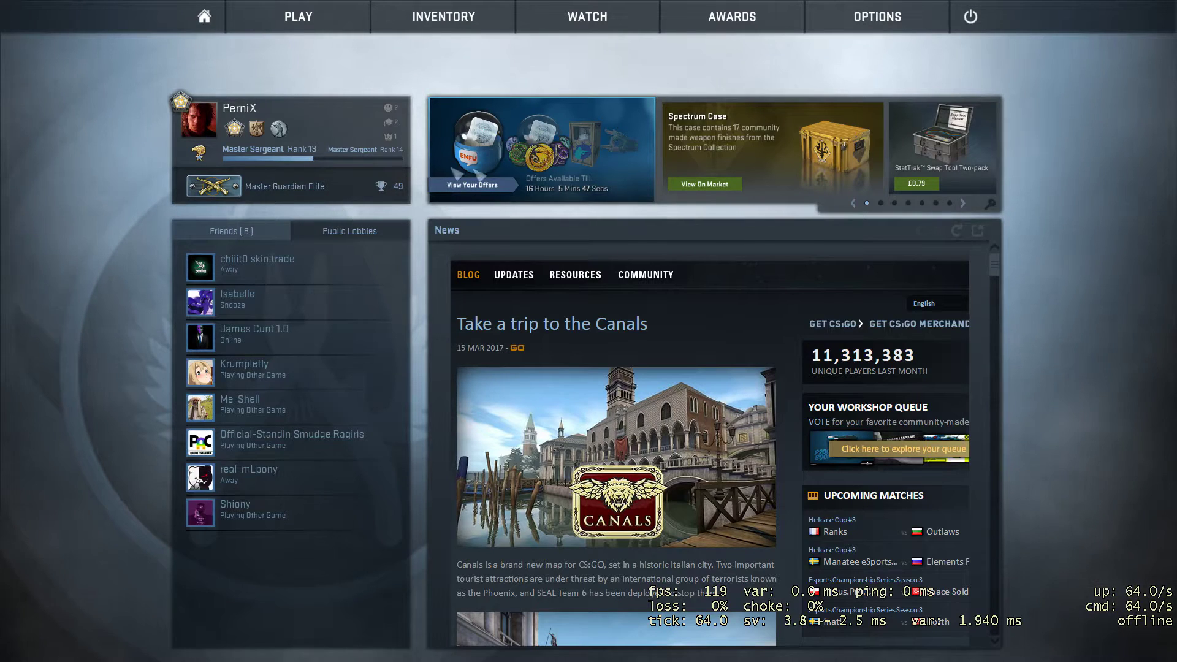
- Open Find A Game, pass through the Deathmatch tab, and show the Workshop maps list
left_click(329, 25)
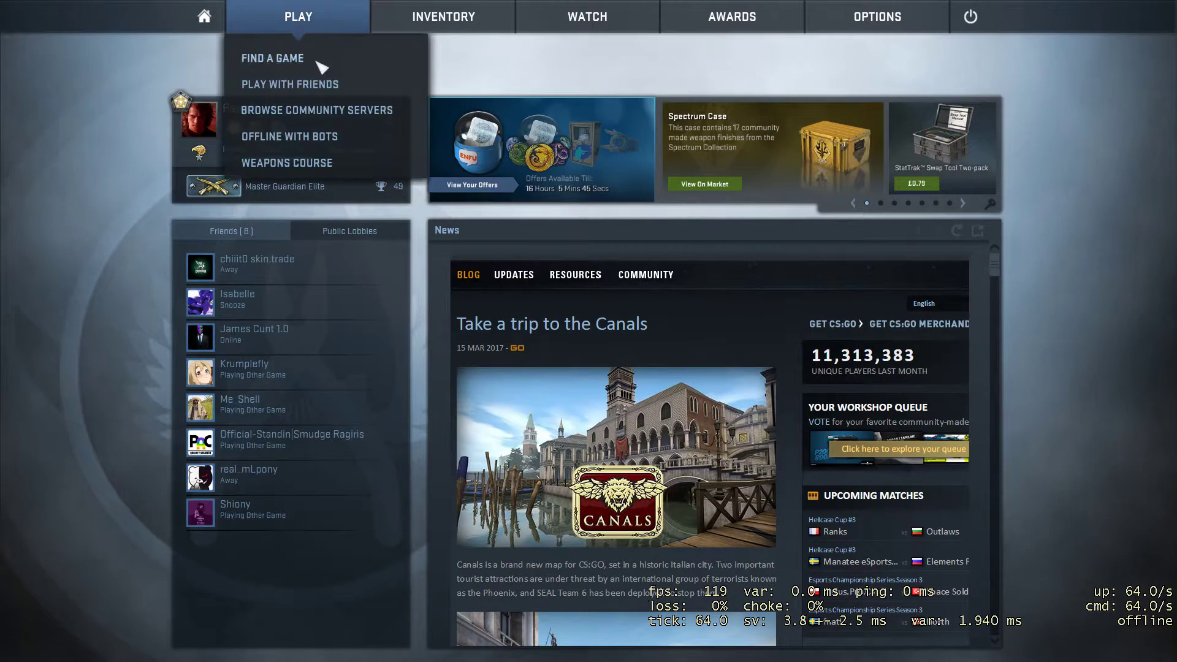
left_click(315, 58)
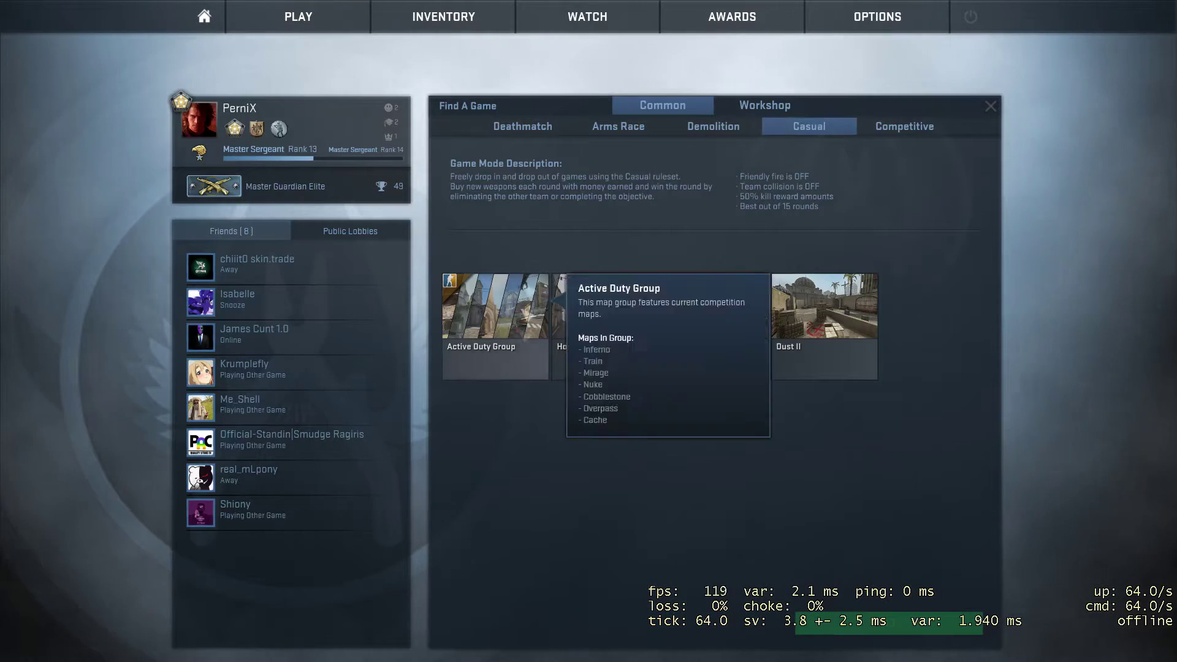
left_click(523, 125)
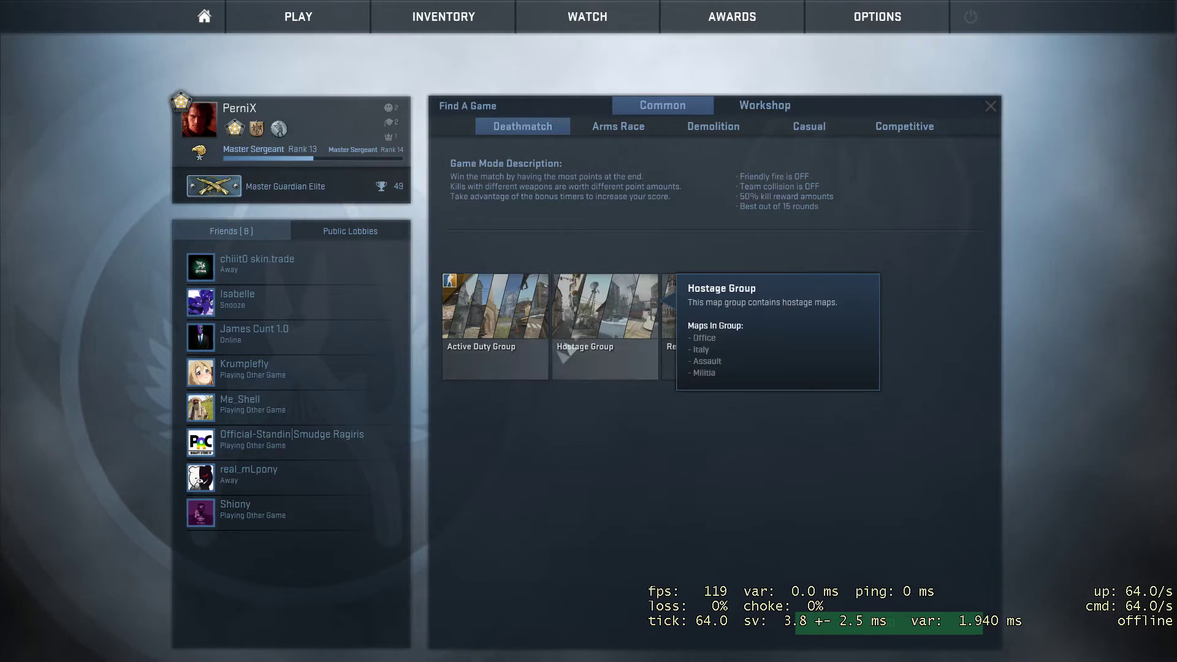
mouse_move(562, 322)
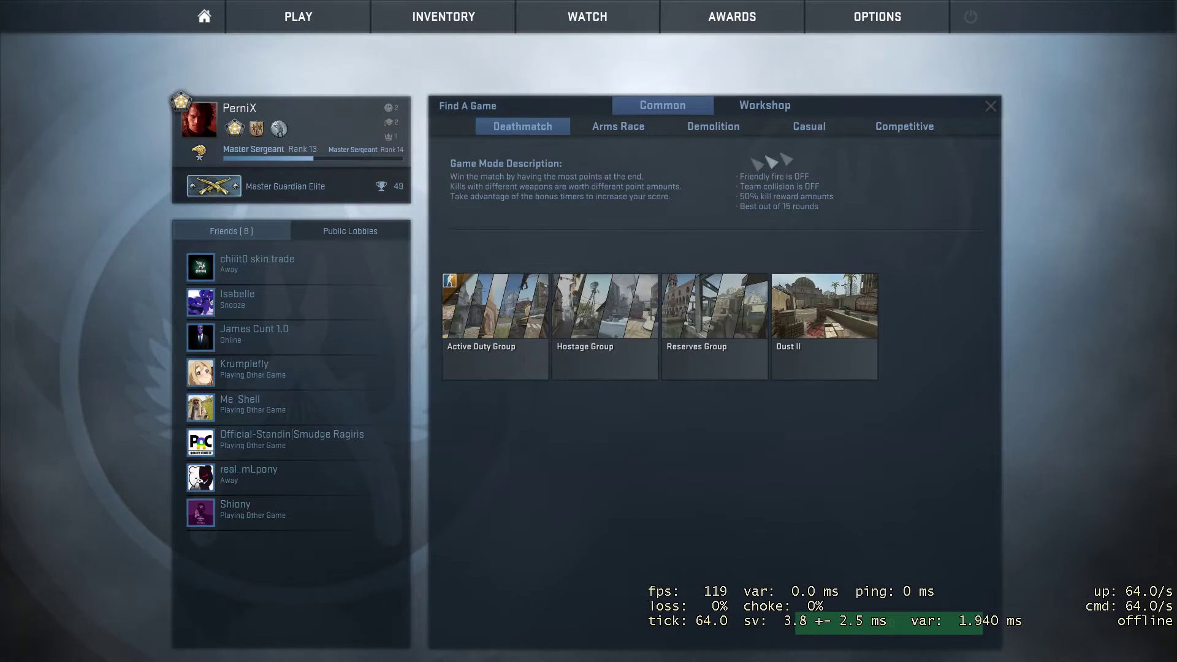
left_click(760, 109)
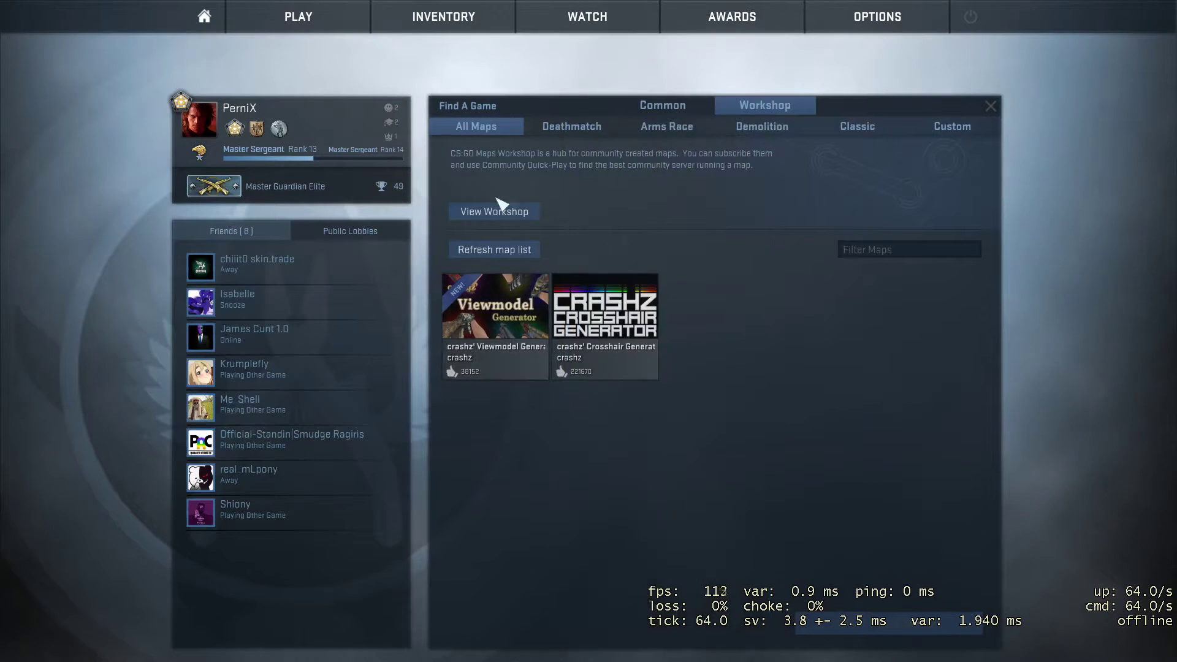
- Start a local game on crashz' Crosshair Generator workshop map
left_click(499, 213)
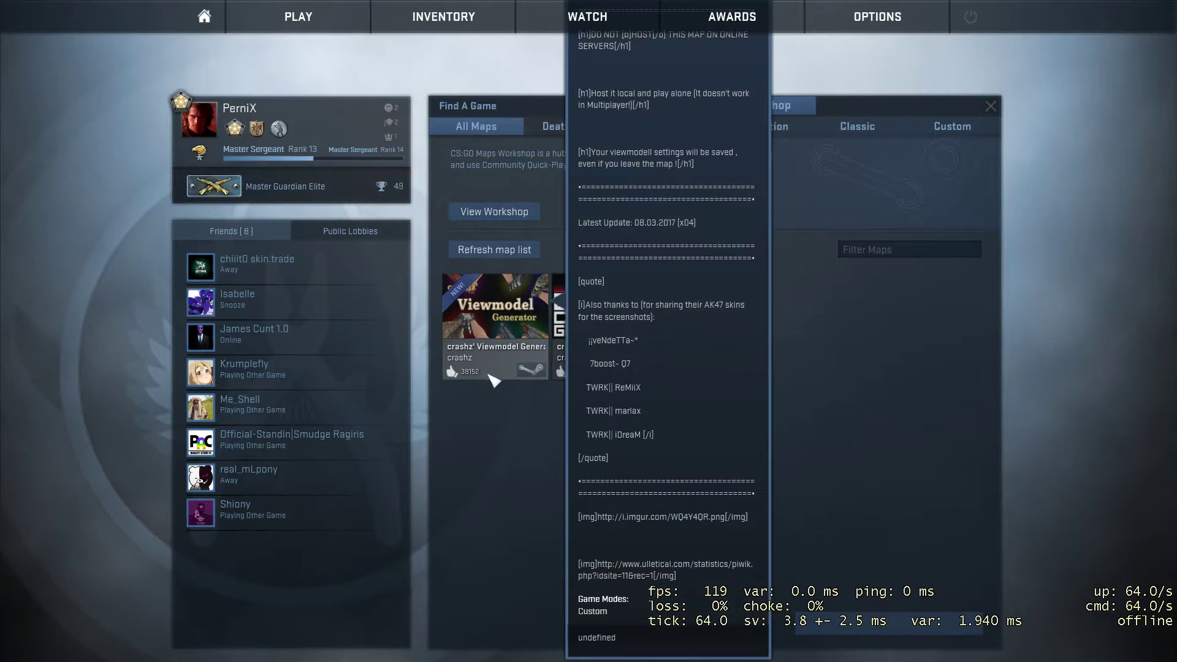
mouse_move(635, 340)
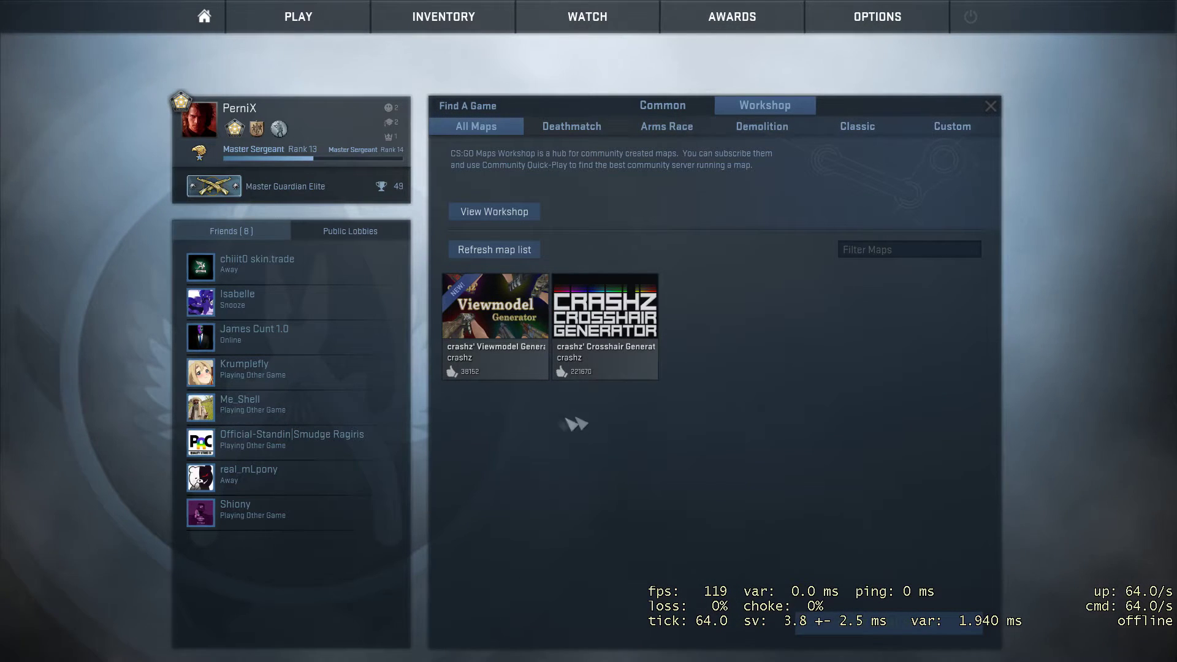
mouse_move(489, 338)
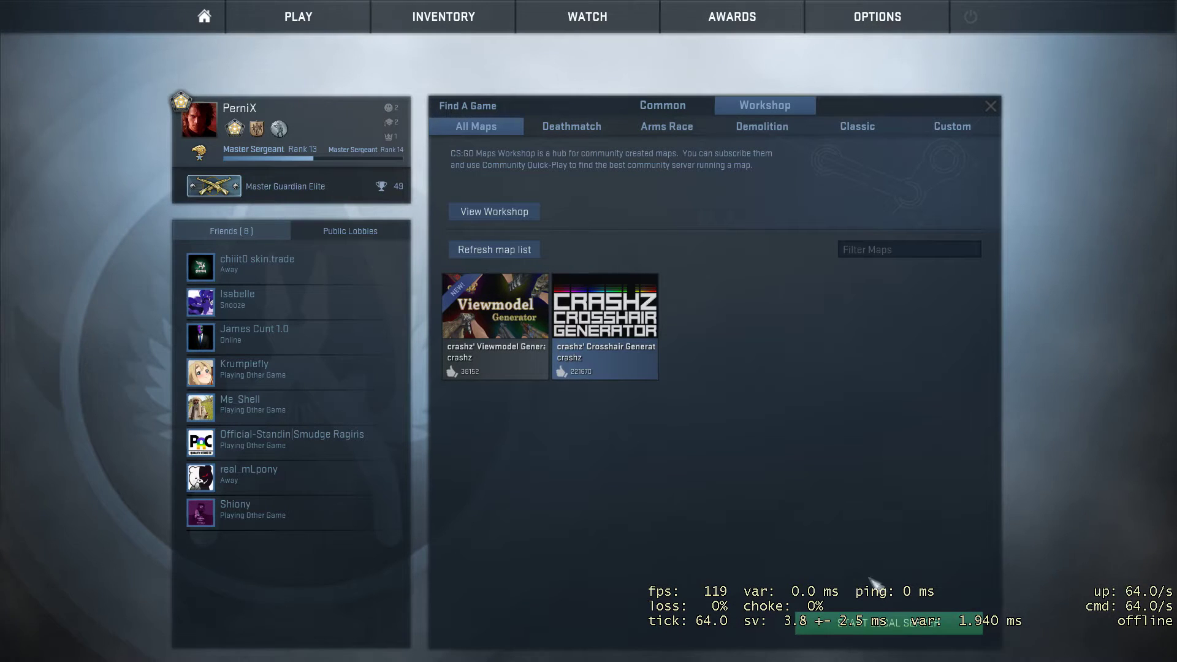
left_click(890, 624)
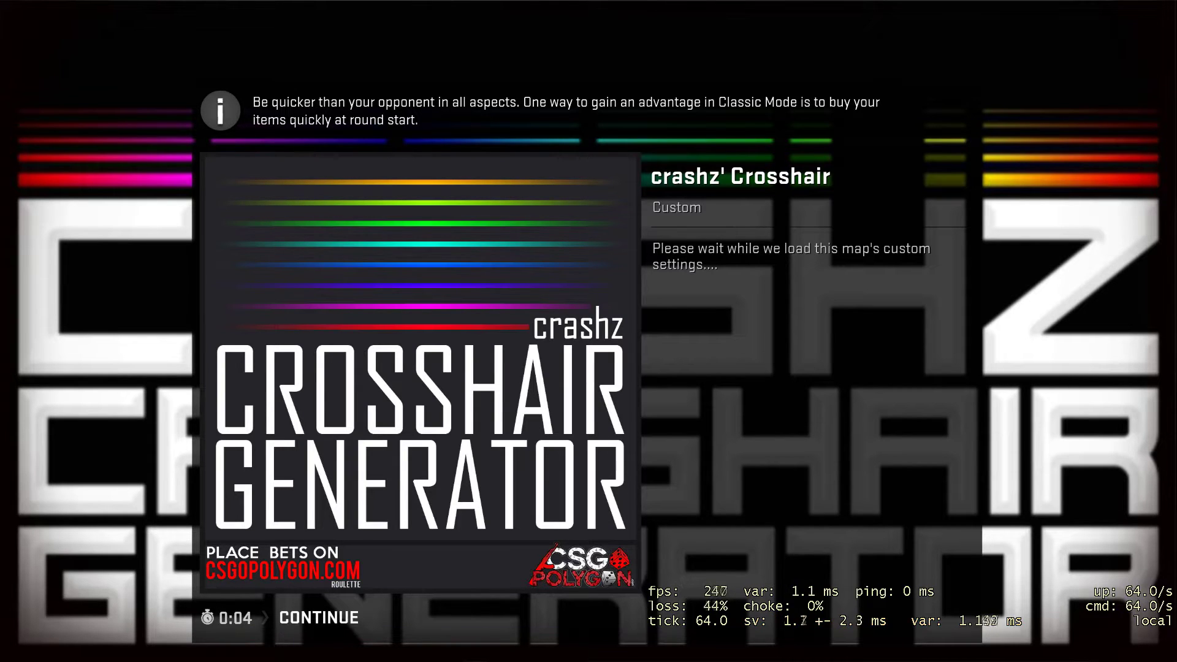
- Continue past the loading screen and join the Terrorists team
left_click(344, 618)
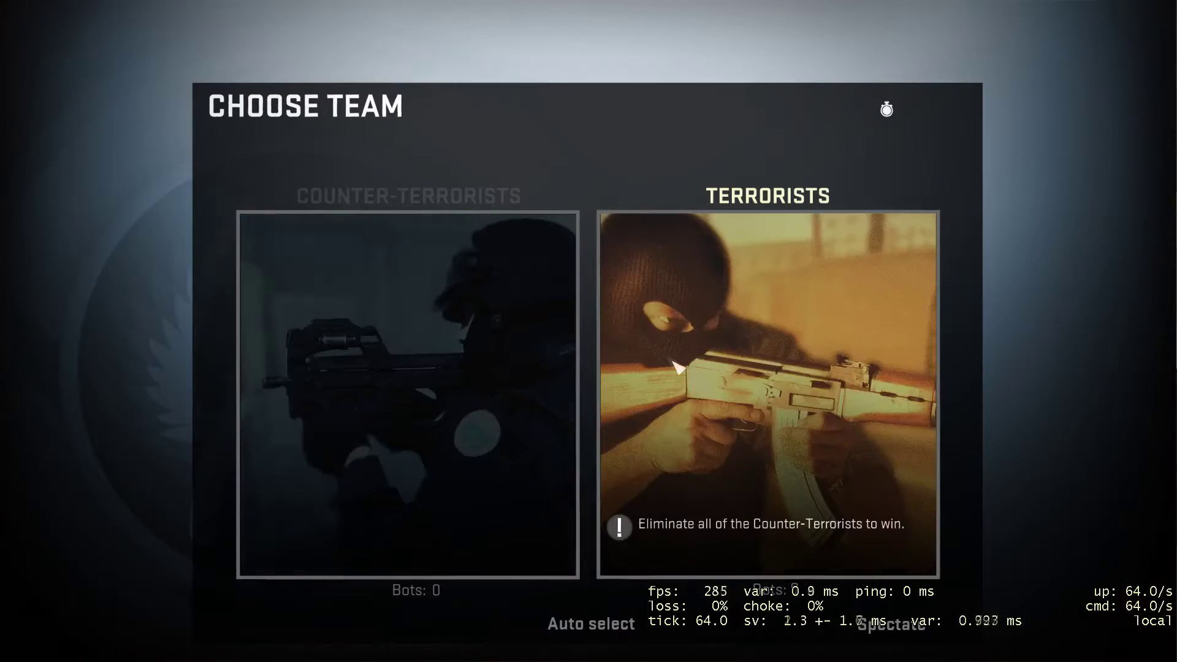
left_click(720, 377)
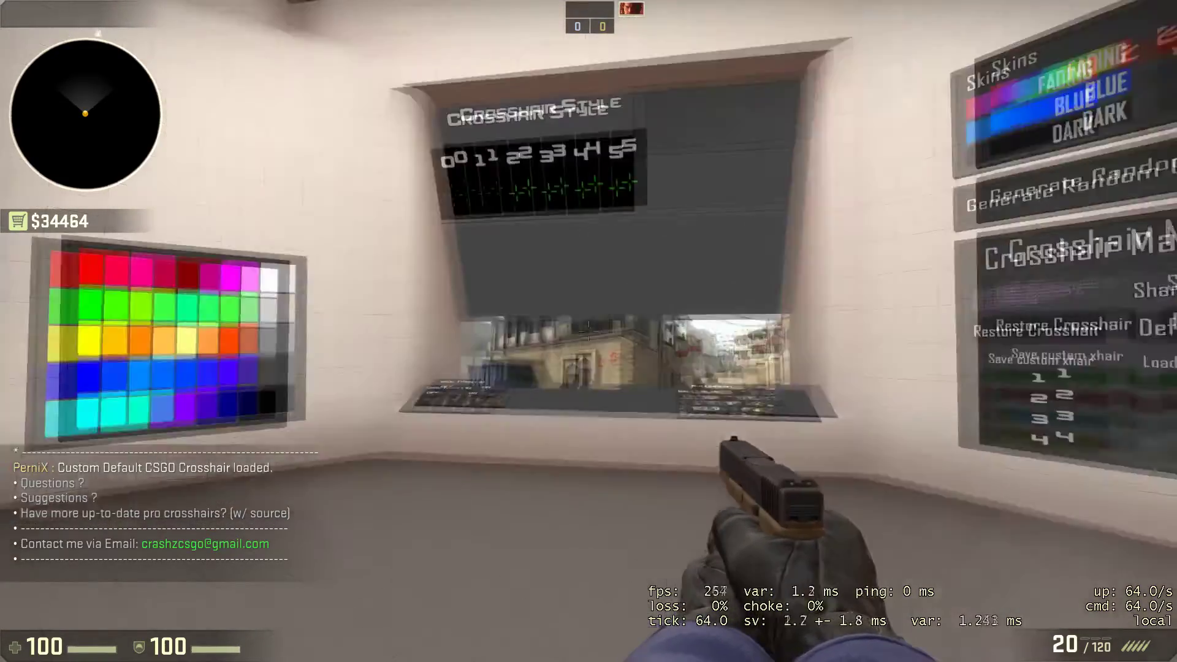
- Walk through the Crosshair Style and Manager room to the pro players' crosshair board
key("w")
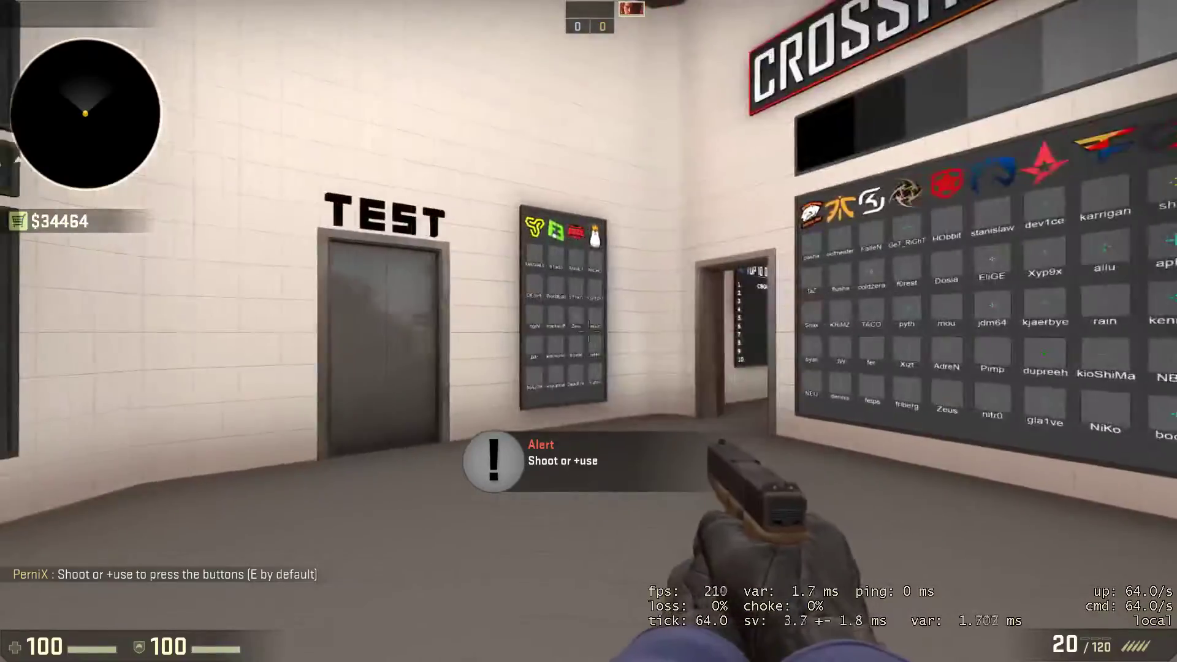
key("w")
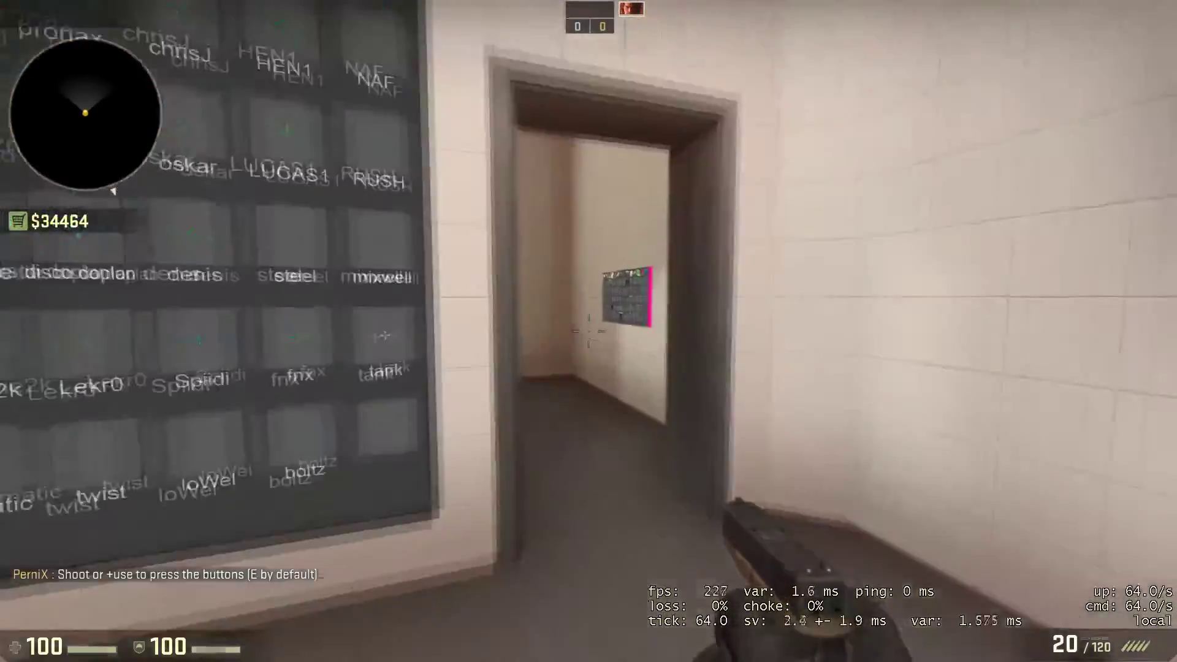
key("w")
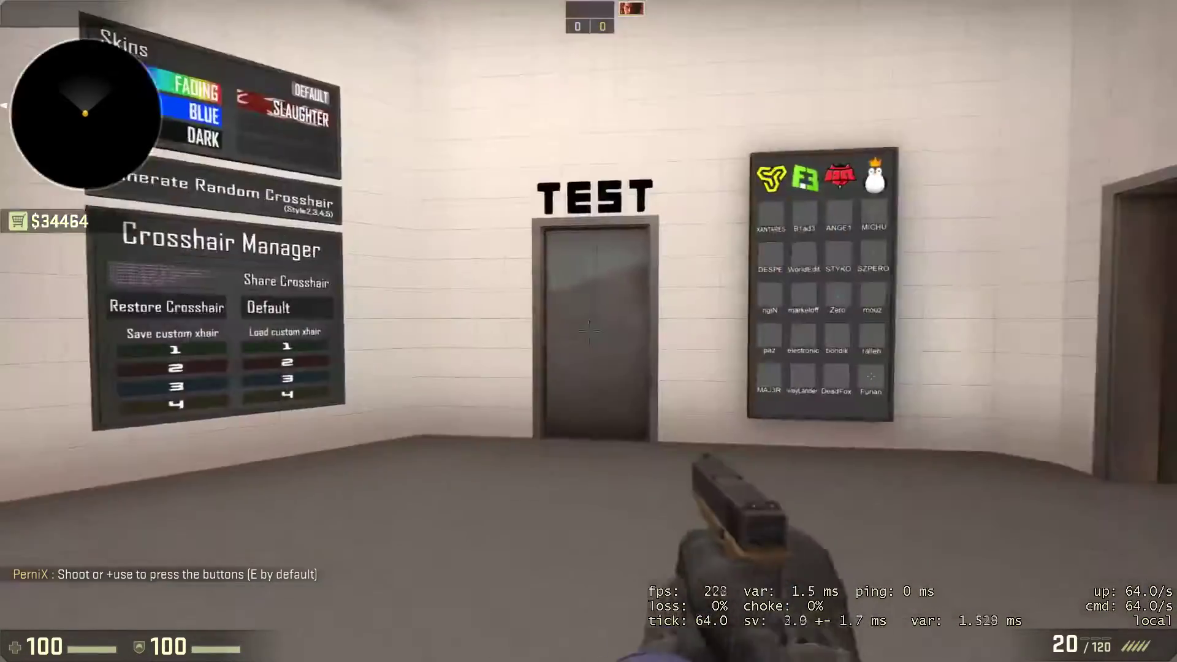
- Apply crosshair Style 5 from the Crosshair Style board
key("w")
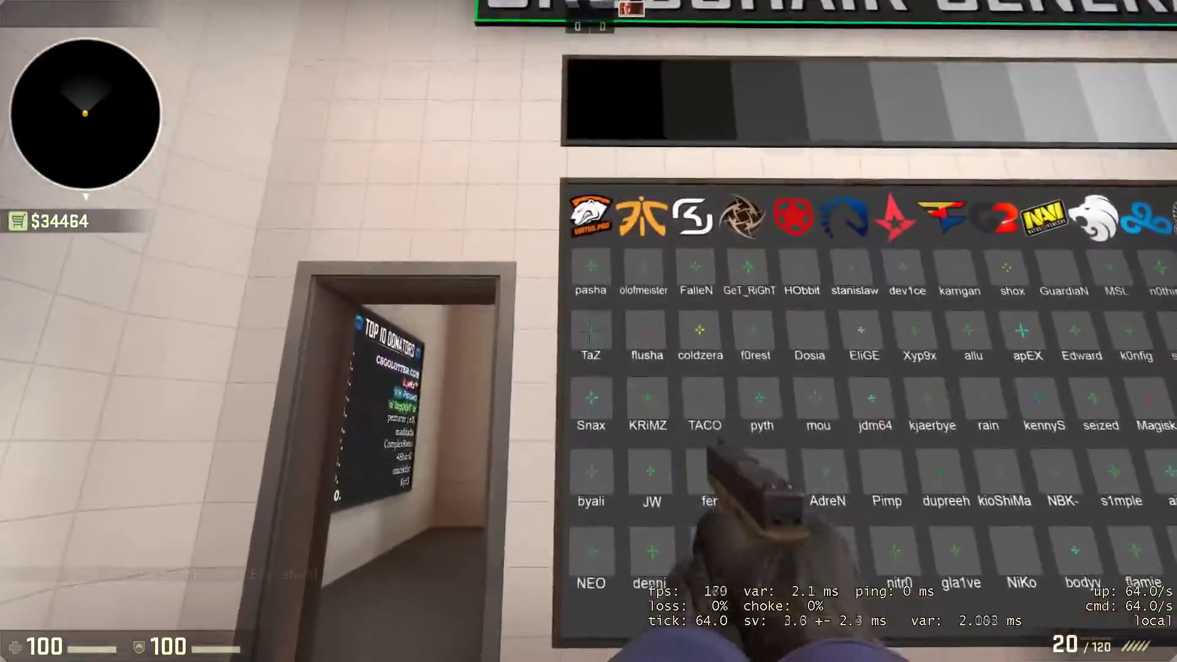
key("e")
key("w")
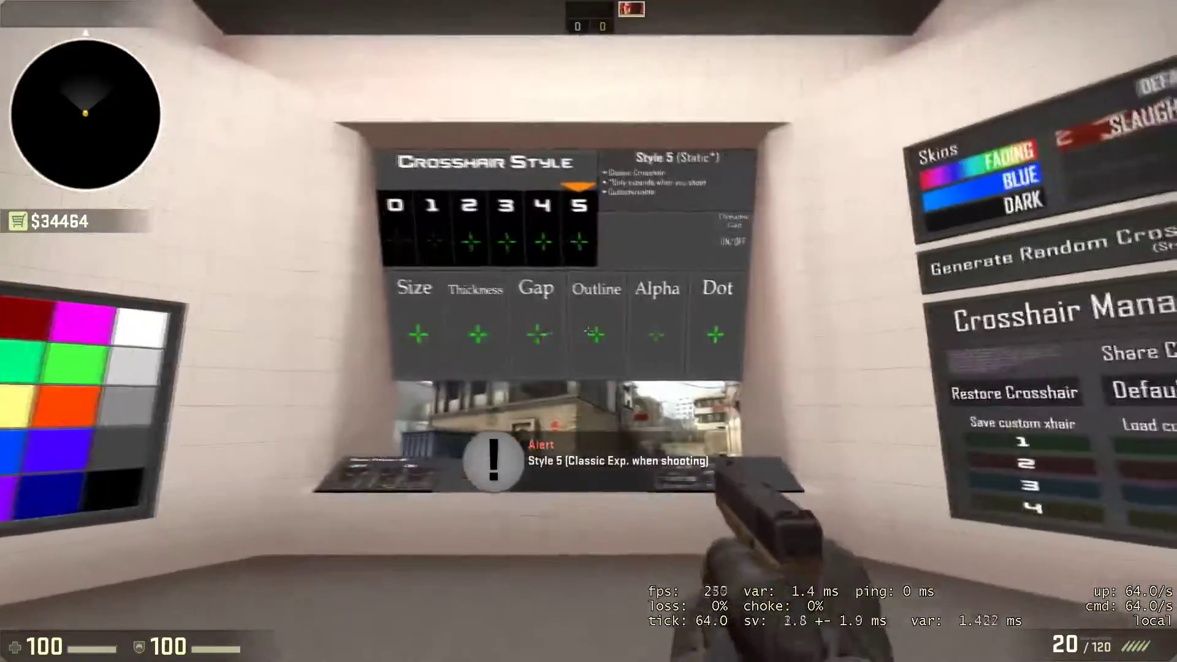
key("d")
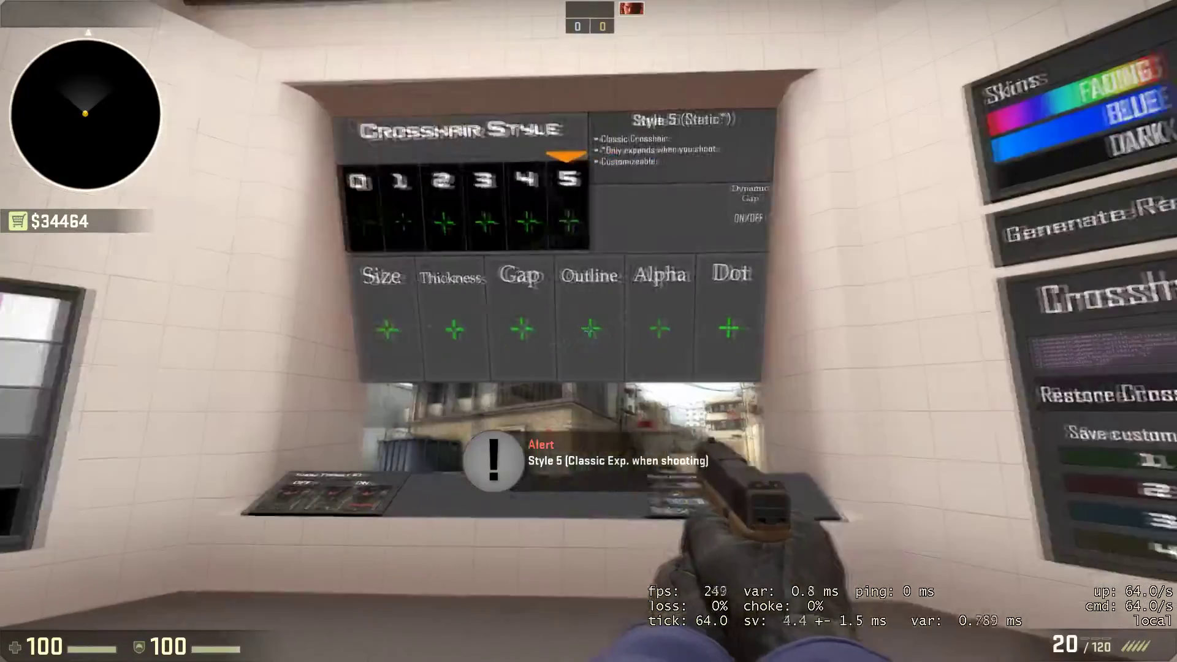
key("s")
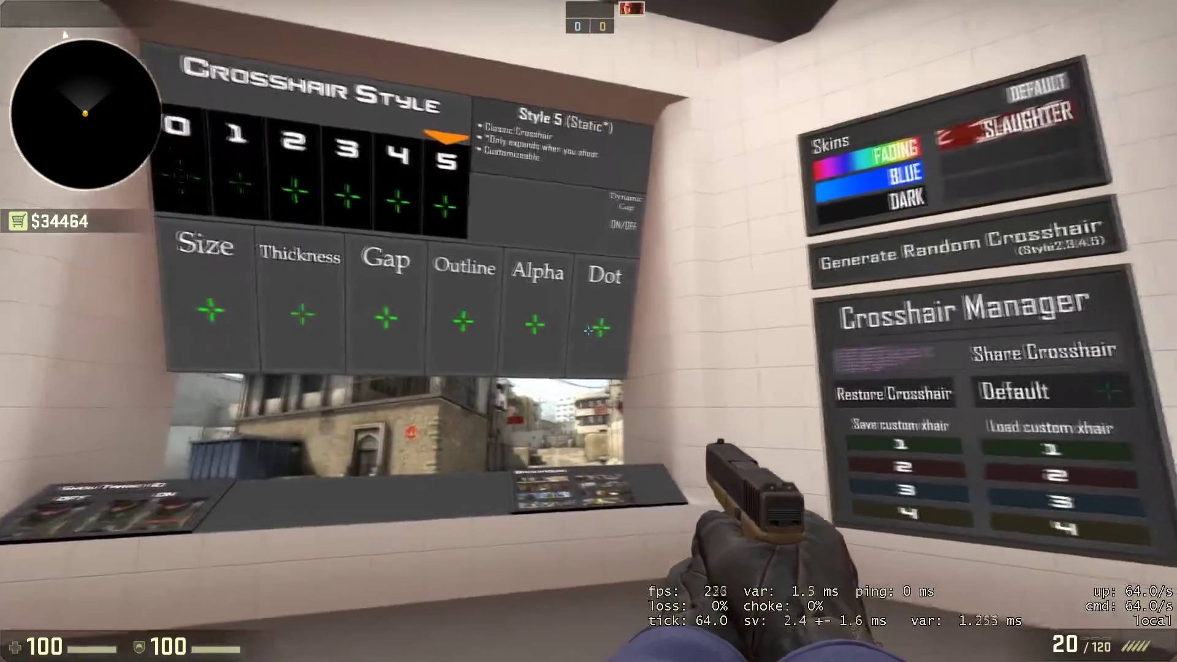
key("s")
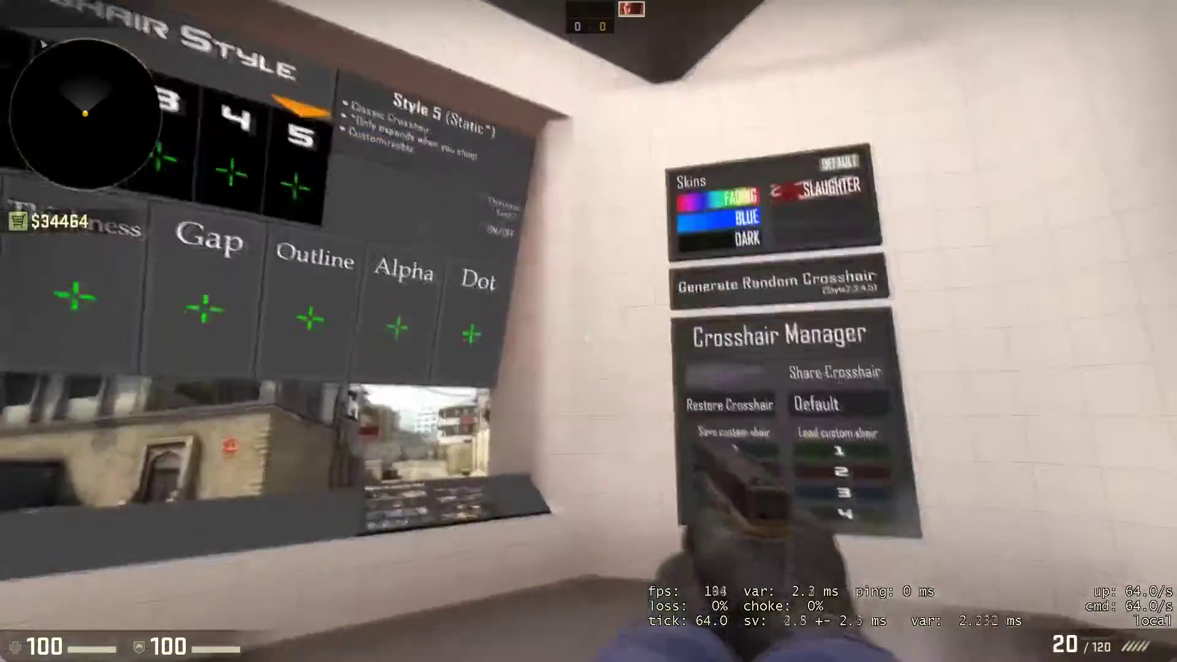
right_click(588, 331)
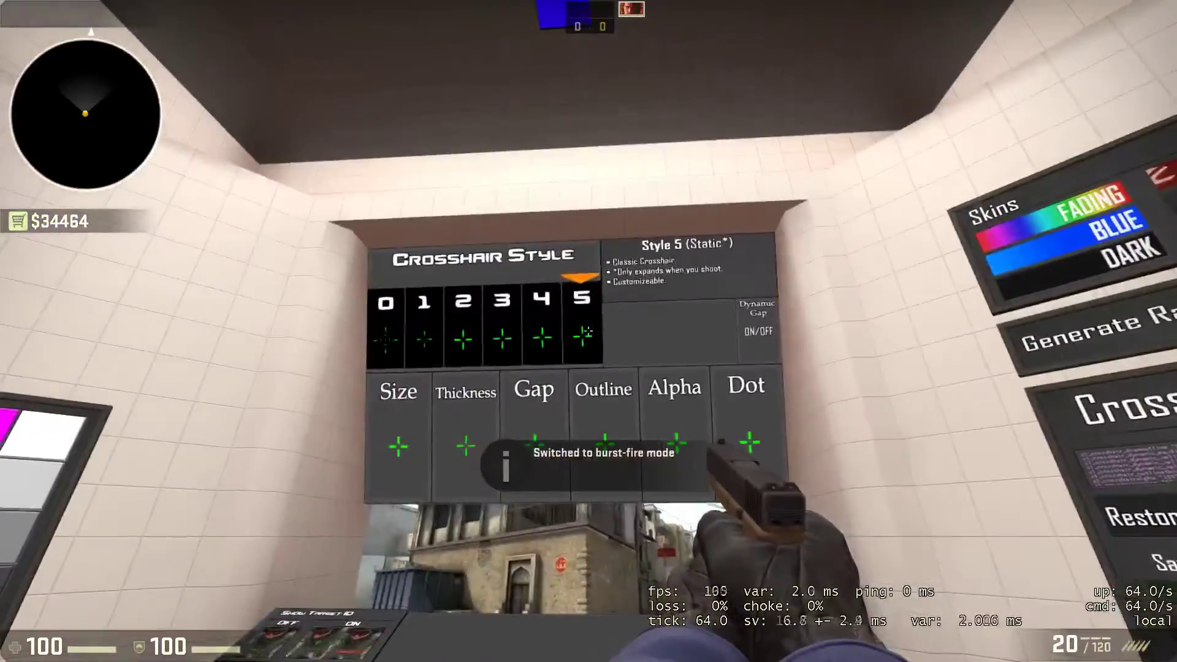
key("s")
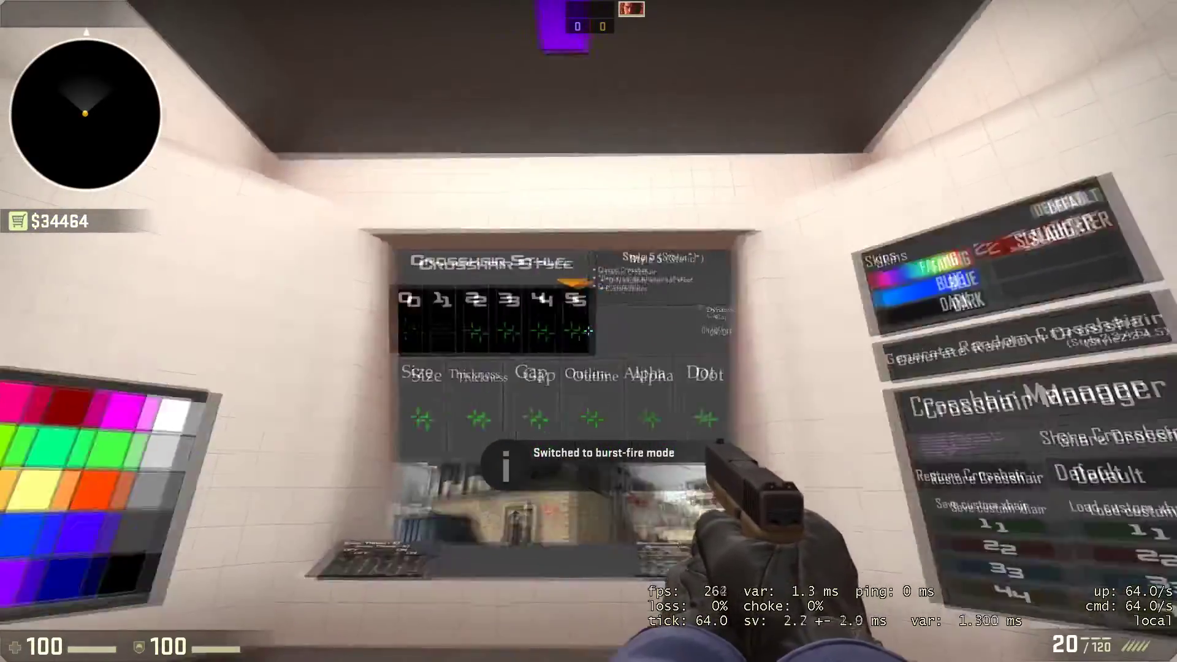
- Save the crosshair to custom slot 1 as Custom Crosshair 01 in xh_c01.cfg
key("w")
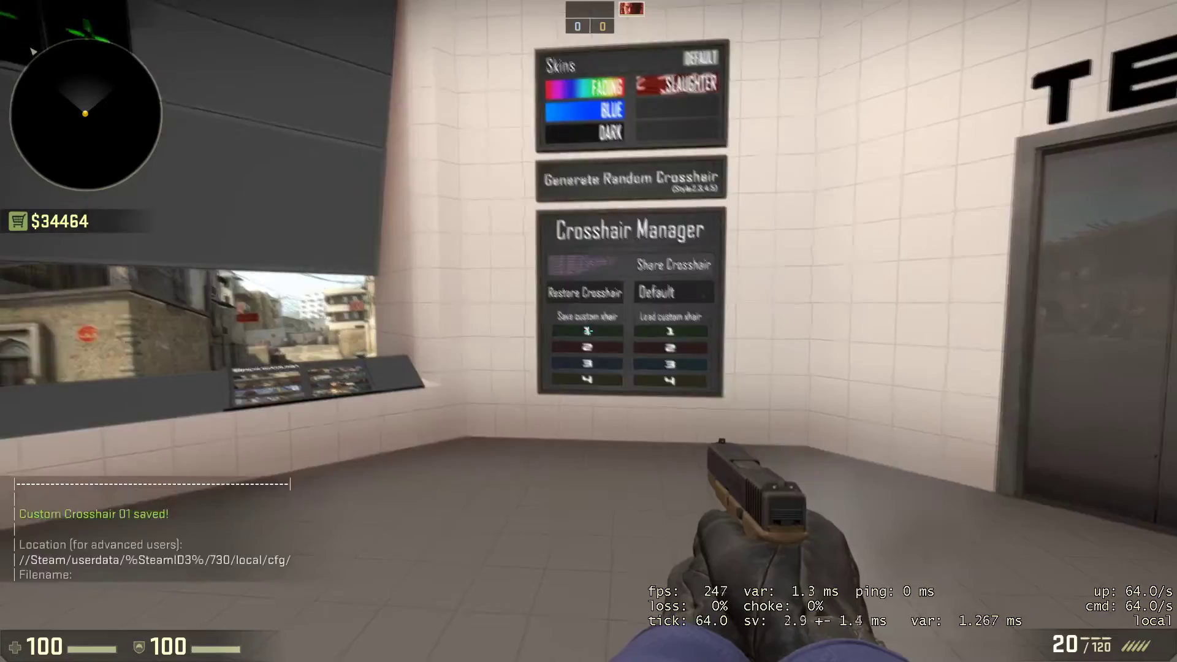
left_click(585, 292)
key("s")
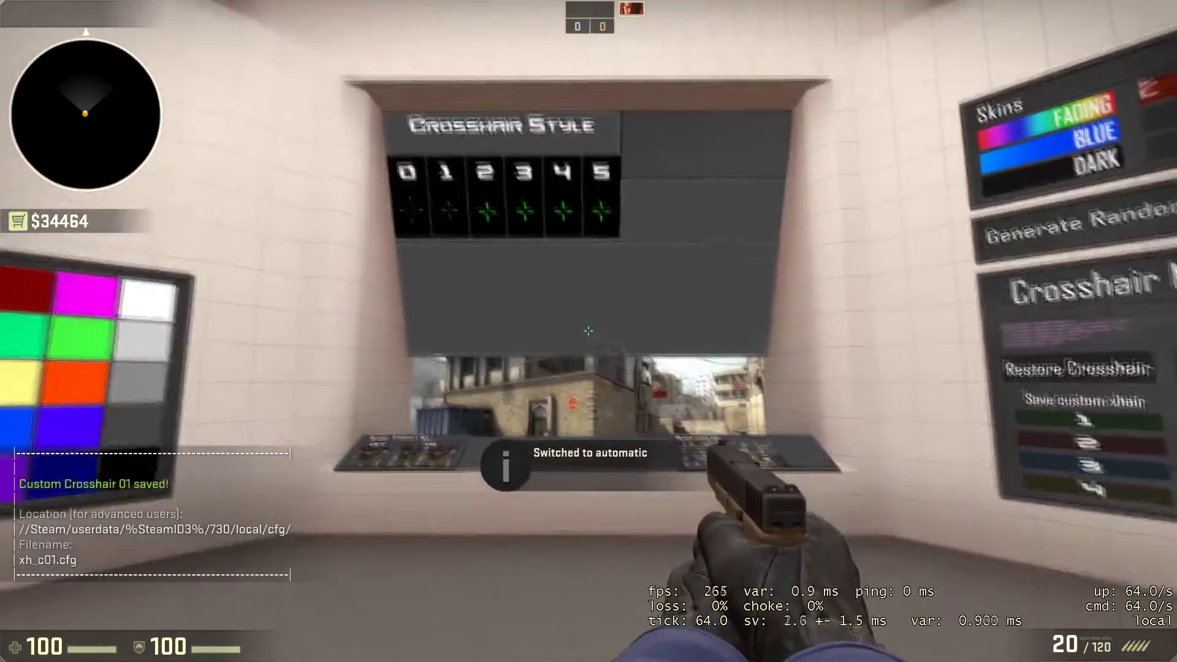
right_click(587, 331)
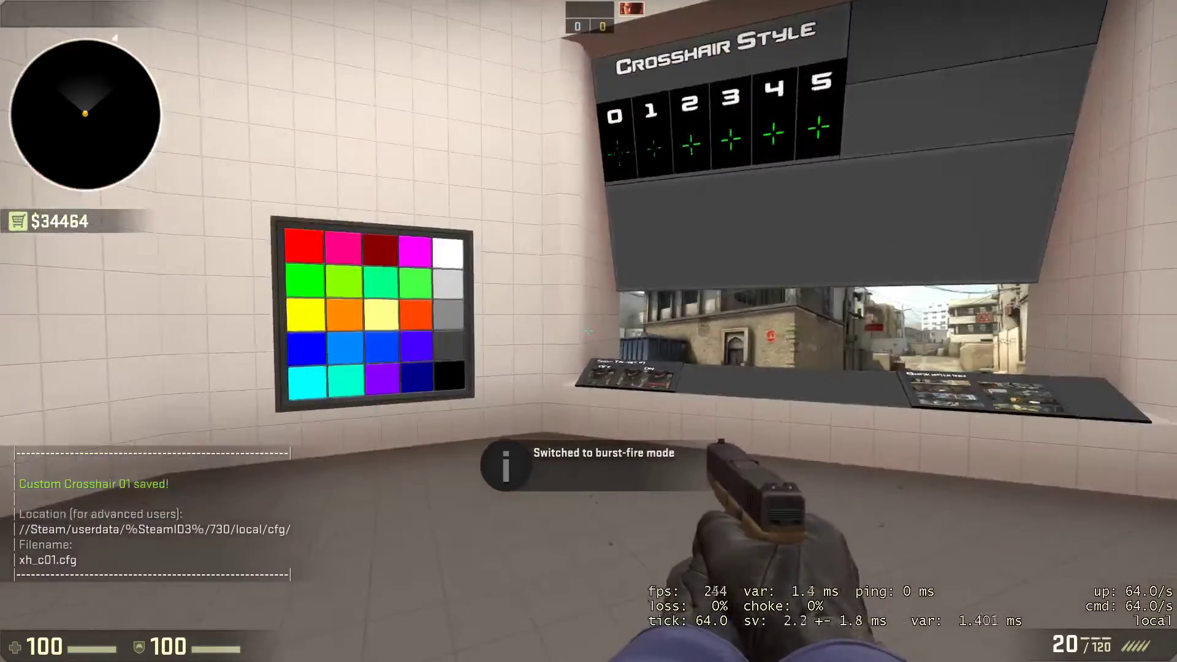
- Walk to the street window and switch the pistol to automatic fire before leaving the map
key("w")
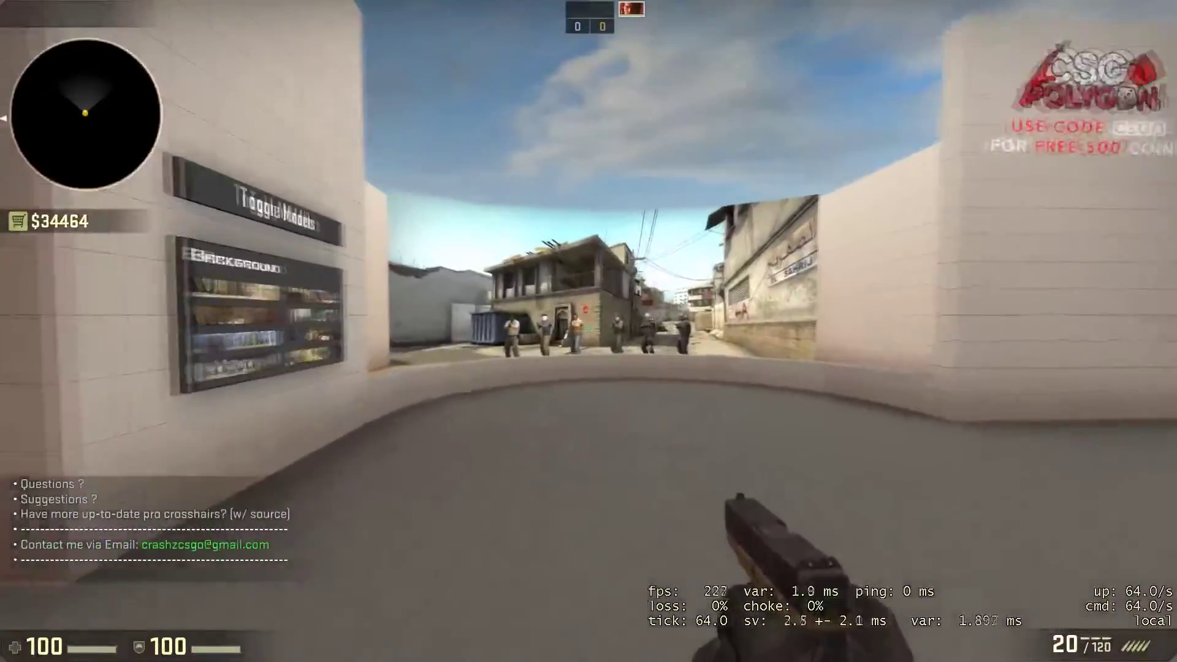
right_click(588, 331)
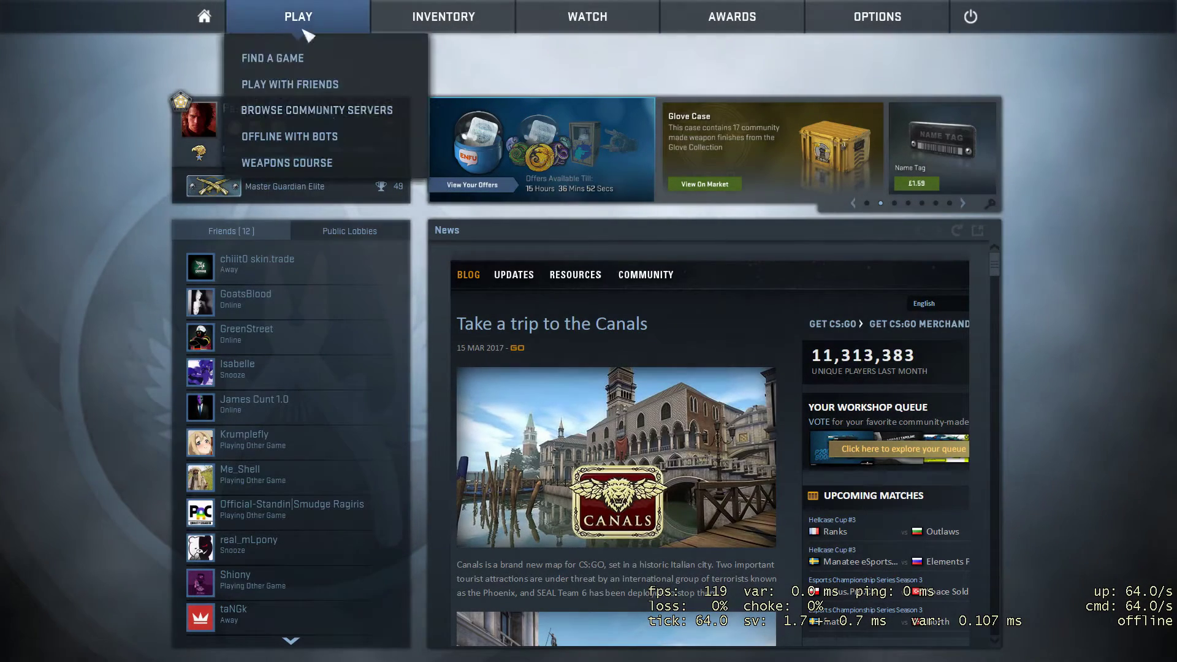
- Open Find A Game's Workshop list to launch crashz' Viewmodel Generator
left_click(299, 64)
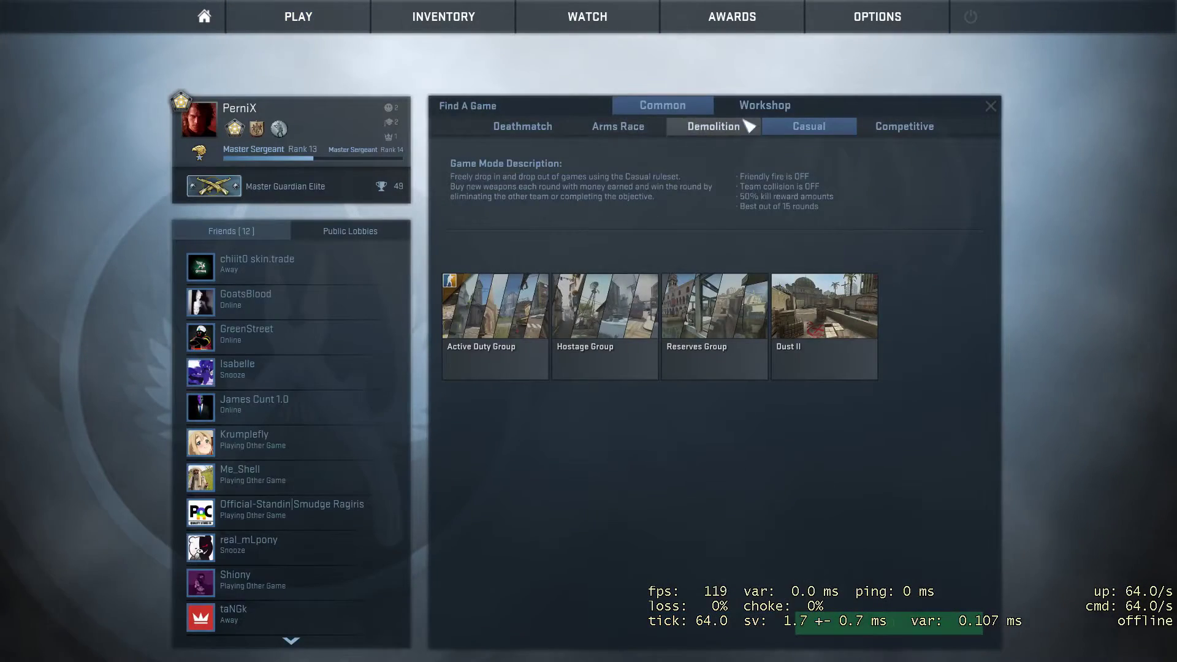
left_click(760, 105)
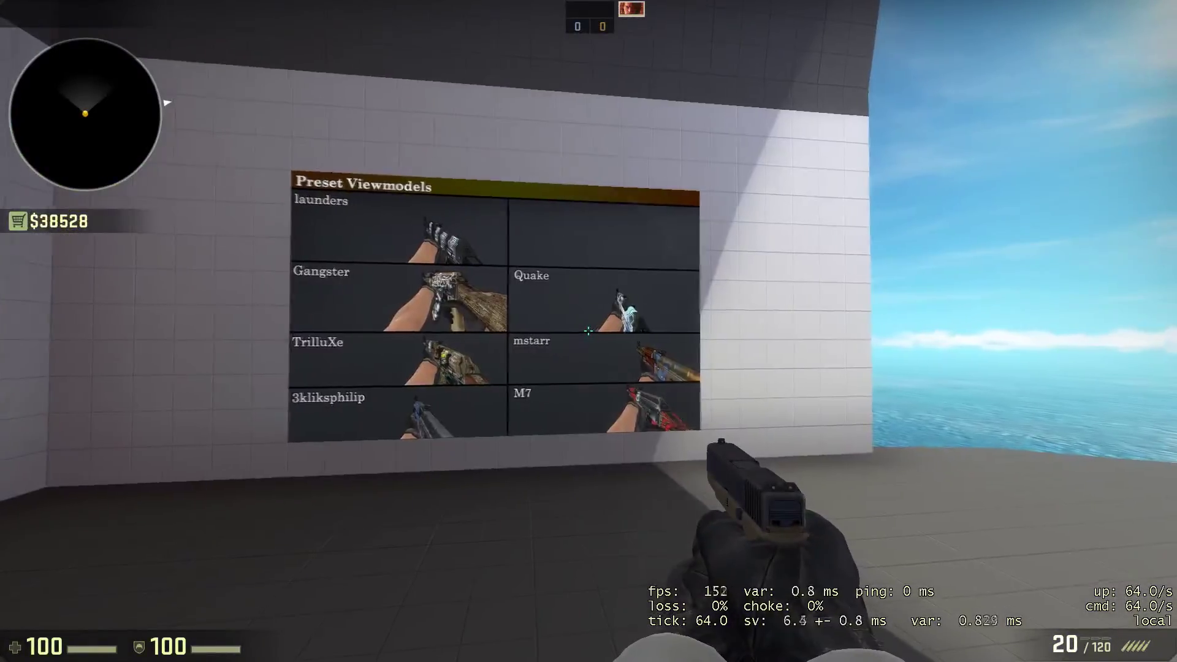
- Buy an AK-47 from the Rifles section of the buy menu
key("b")
key("4")
left_click(441, 197)
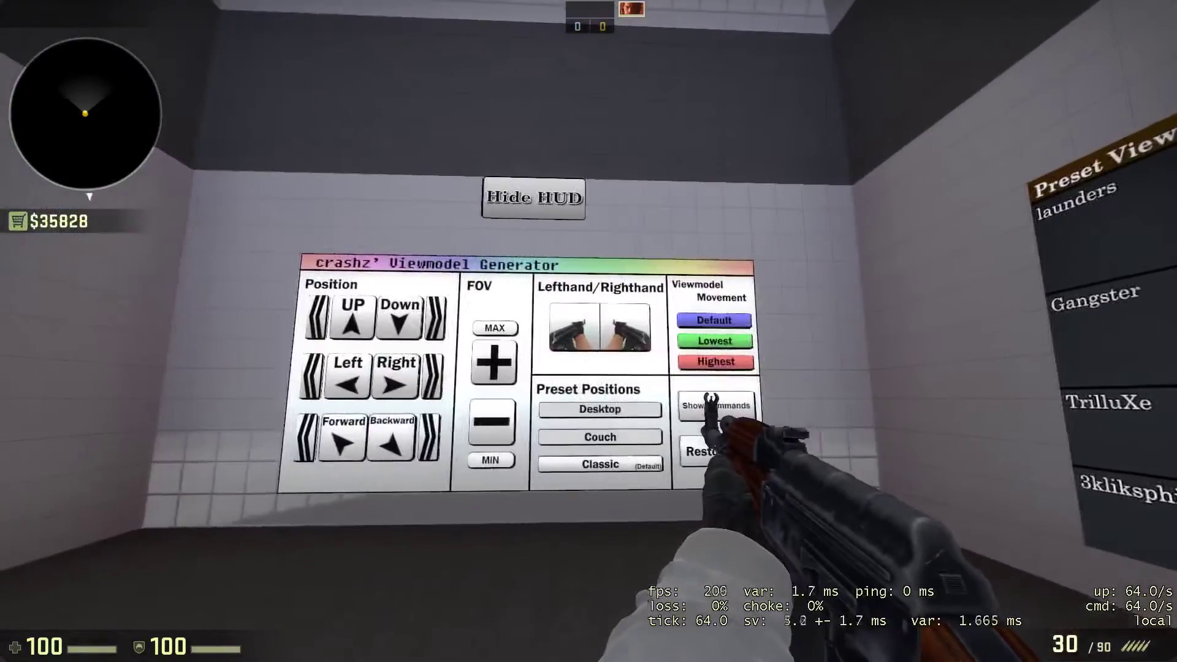
- Flip the weapon between hands, approach the wall panels, and draw the Glock-18
key("e")
key("e")
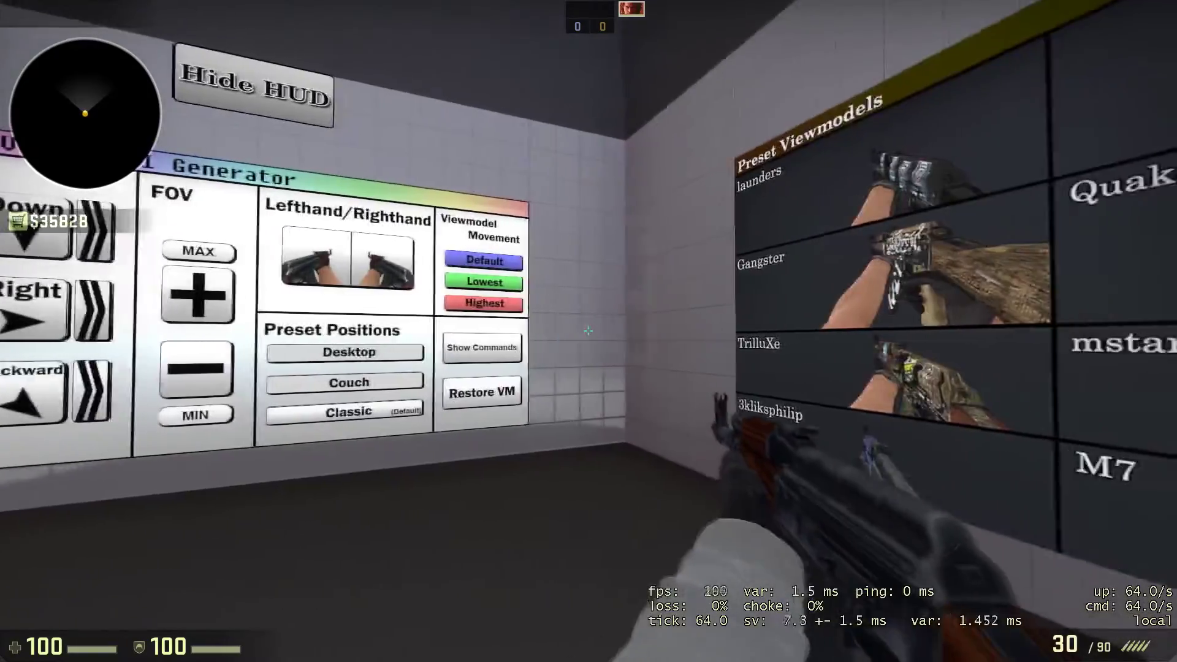
key("w")
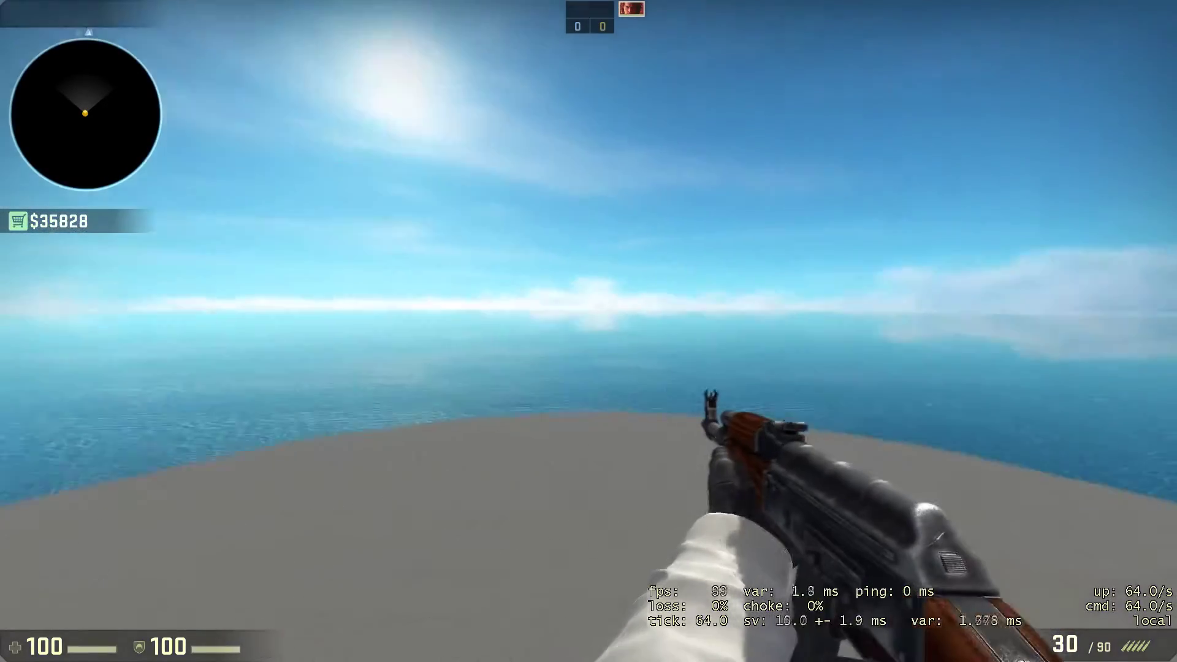
key("2")
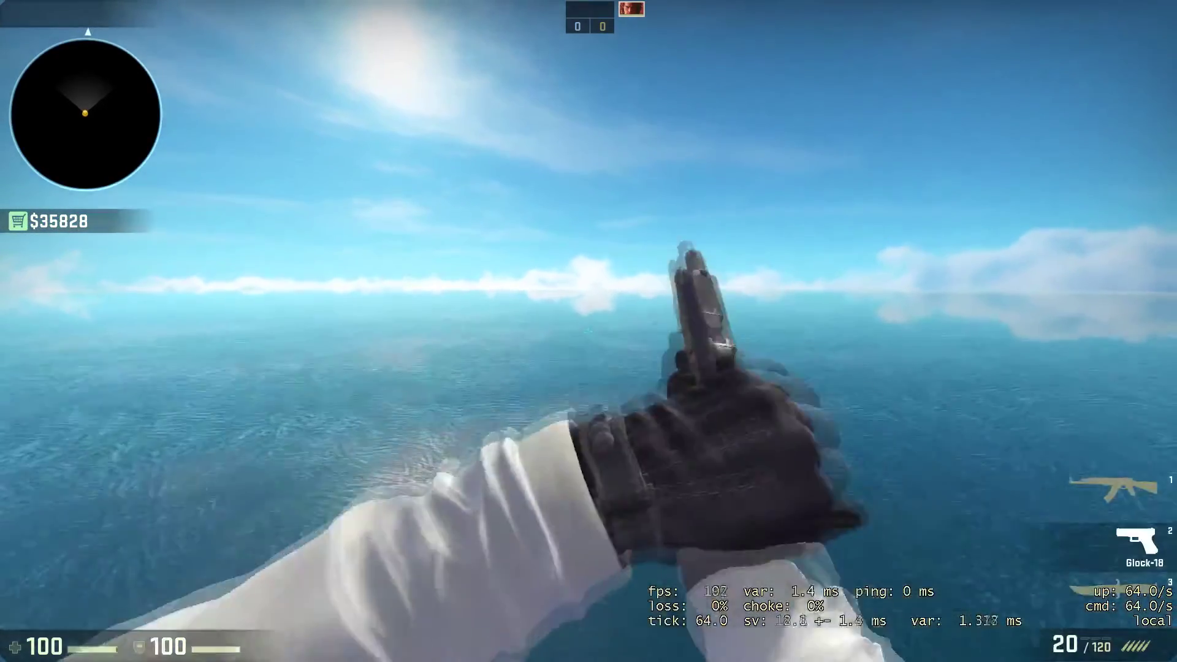
- Pause the match and open Game Settings from the Help & Options menu
key("Escape")
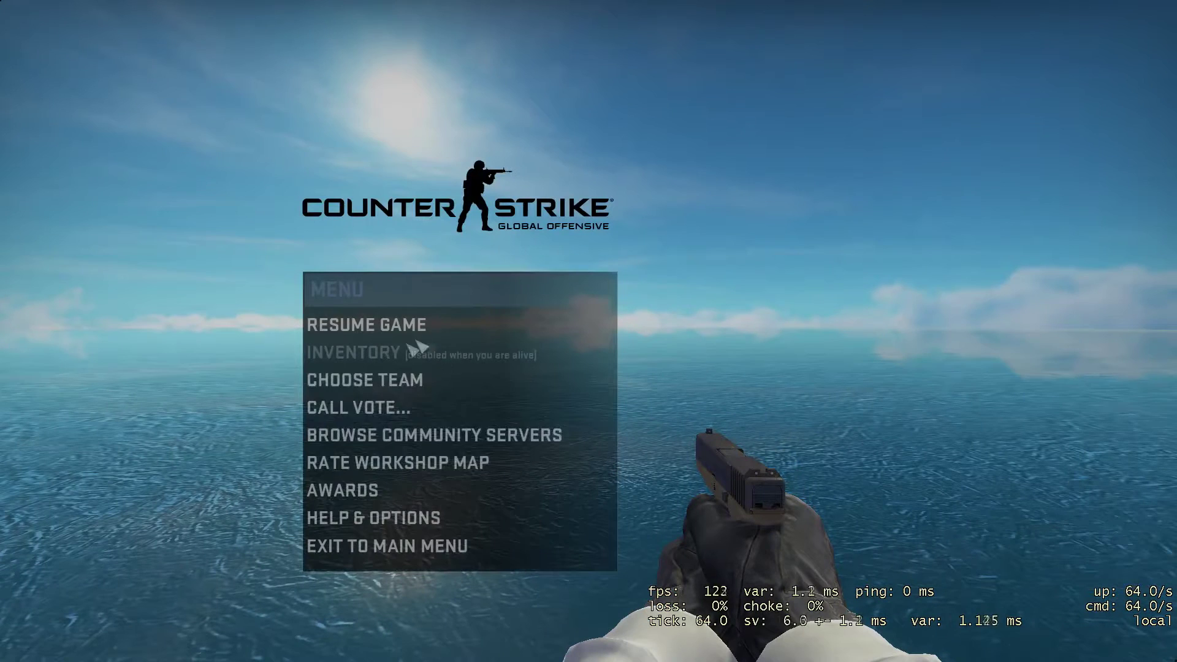
left_click(399, 518)
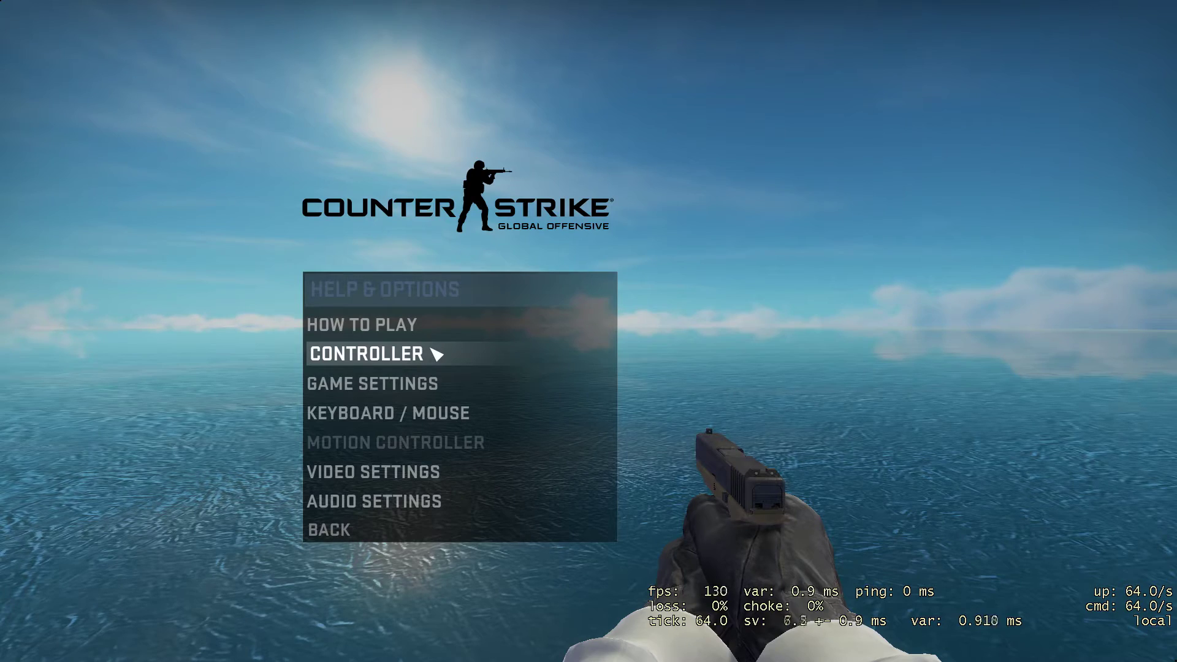
left_click(416, 388)
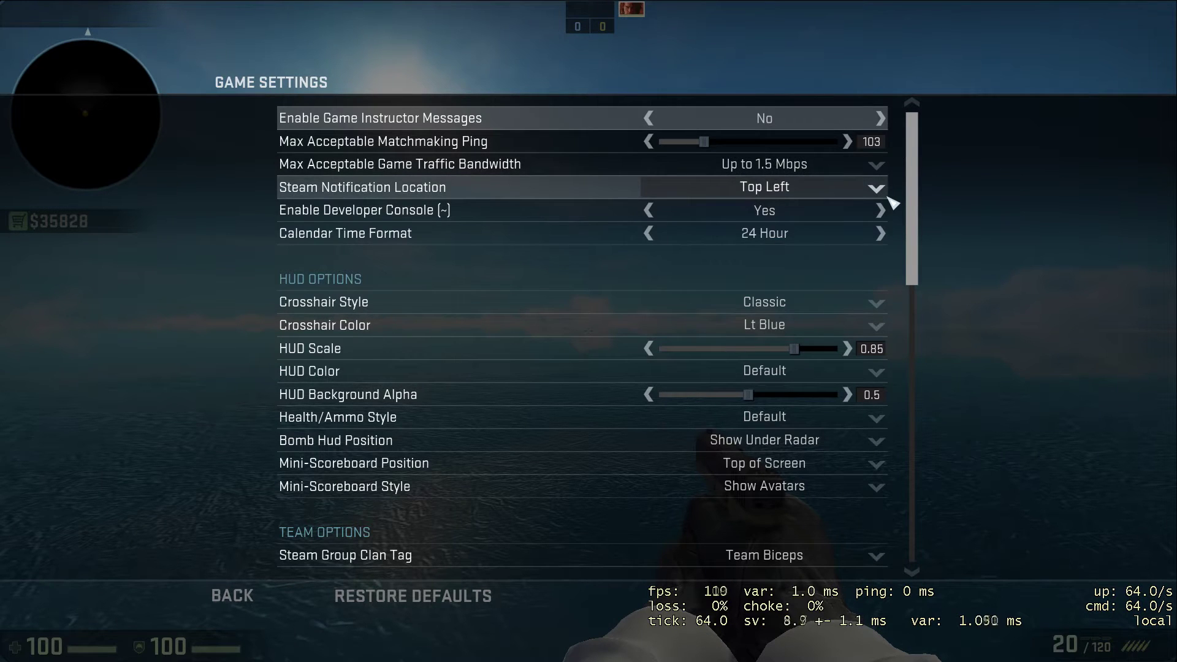
left_click(648, 142)
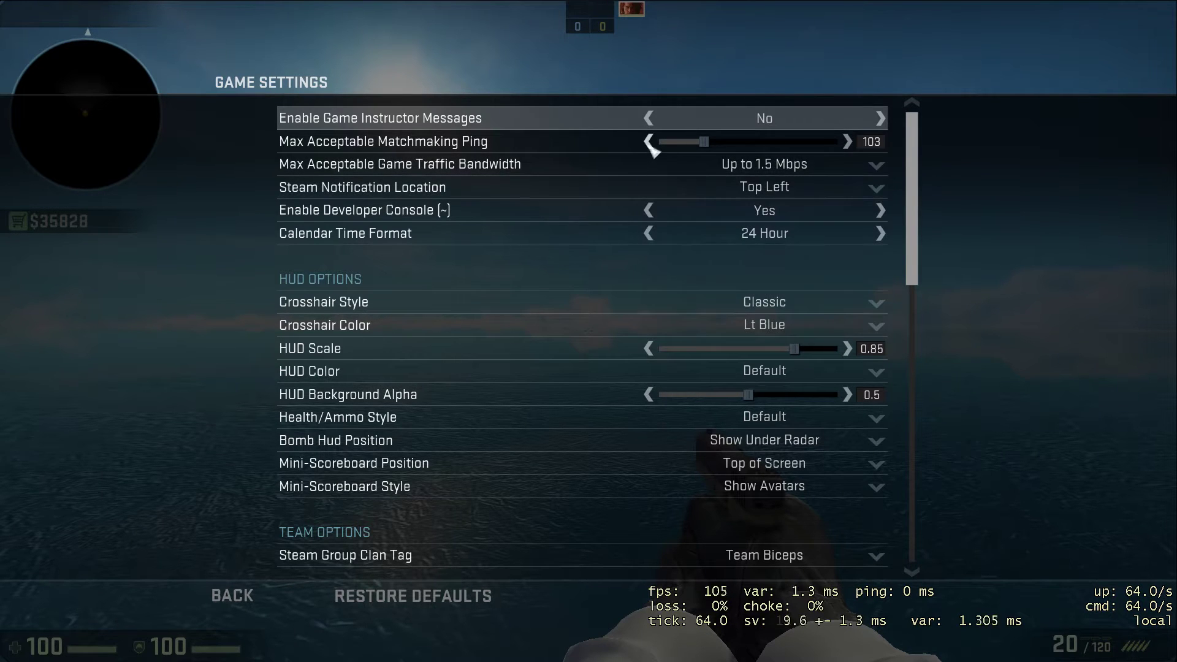
left_click(848, 142)
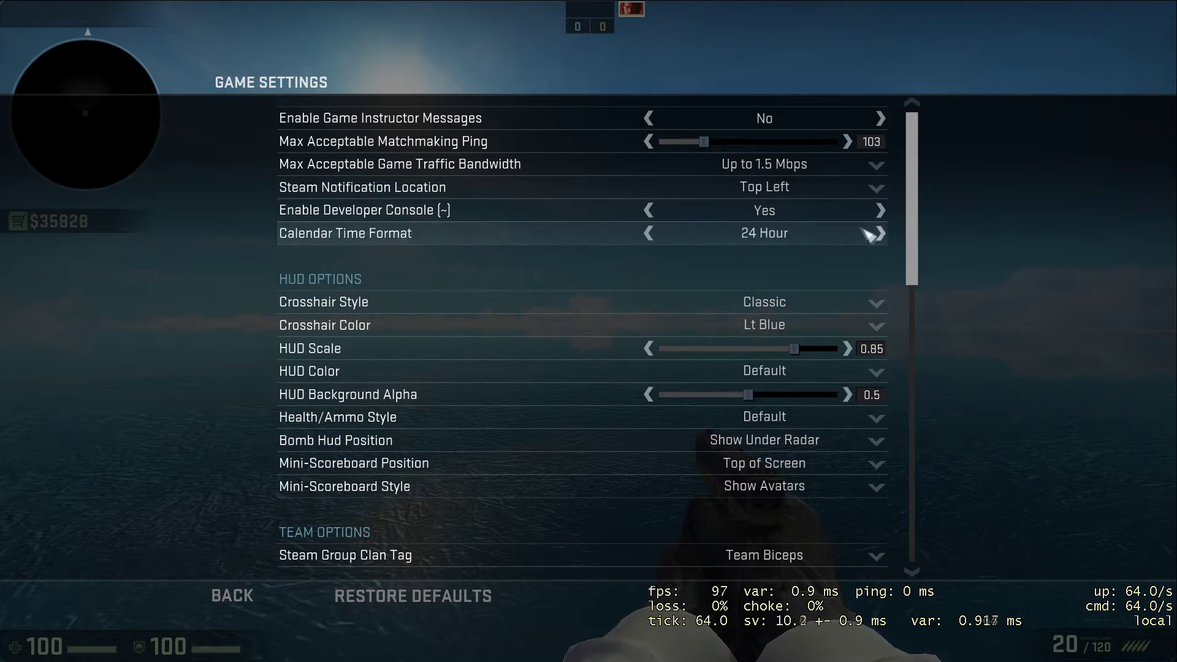
- Scroll Game Settings down to Team and Spectator options and view the mini-scoreboard position choices
scroll(794, 263, "down", 1)
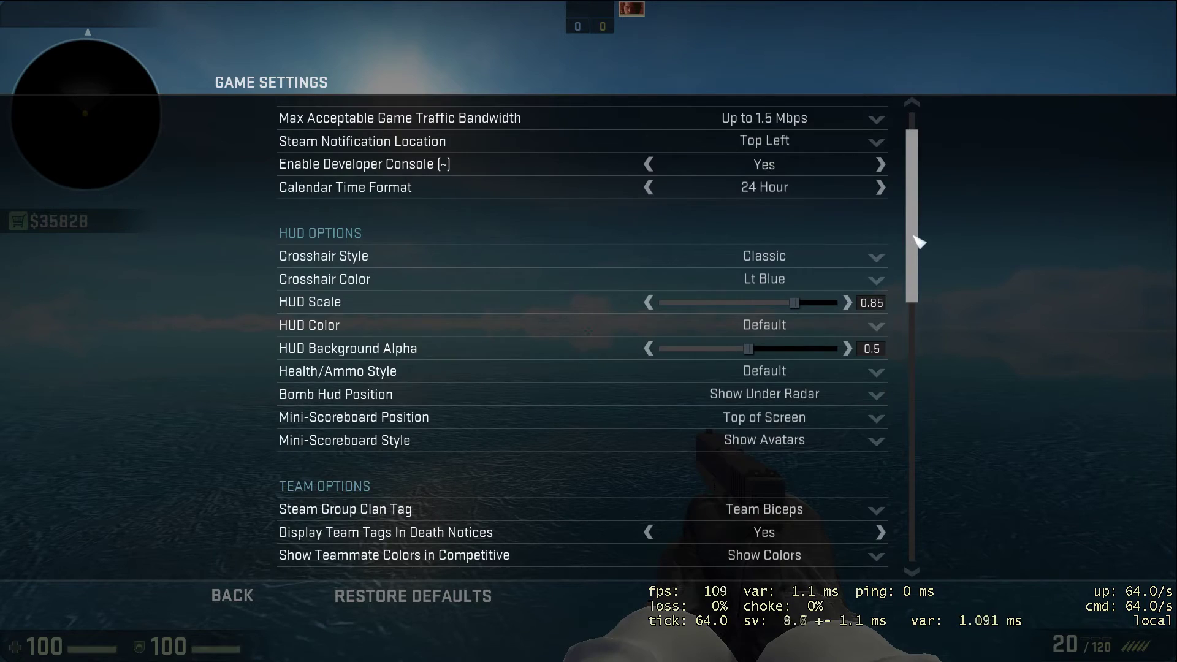
left_click_drag(917, 244, 925, 295)
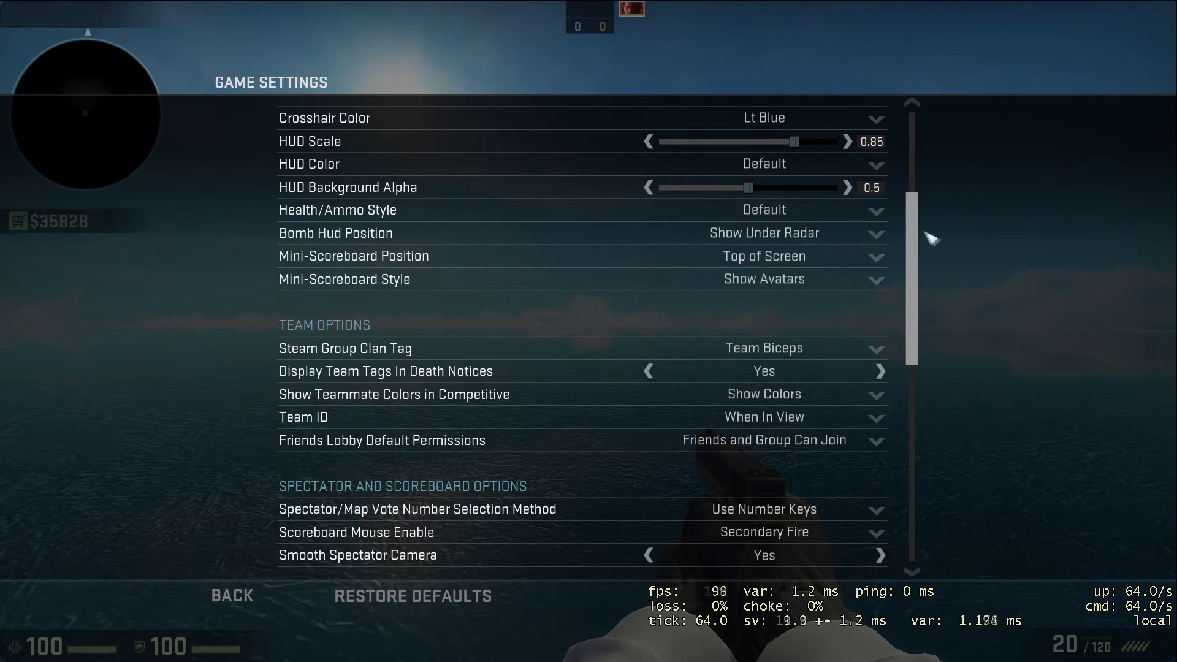
scroll(883, 238, "down", 1)
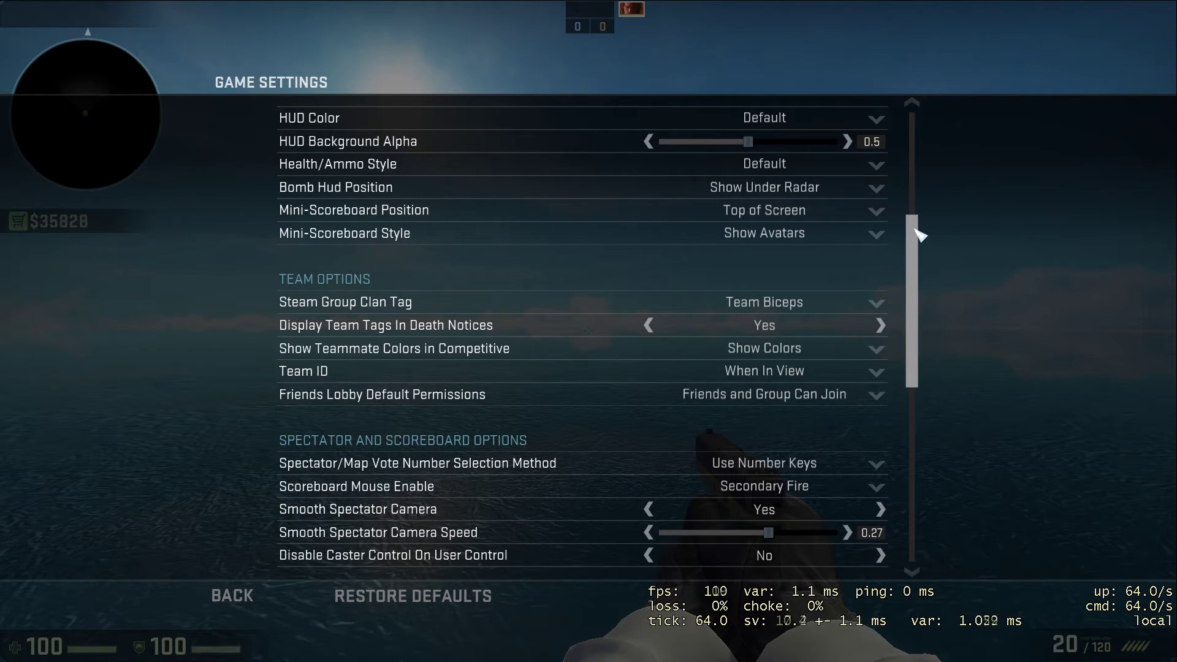
mouse_move(919, 234)
left_mouse_down()
mouse_move(927, 252)
mouse_move(933, 231)
left_mouse_up()
left_click(877, 211)
left_click(877, 212)
left_click(876, 235)
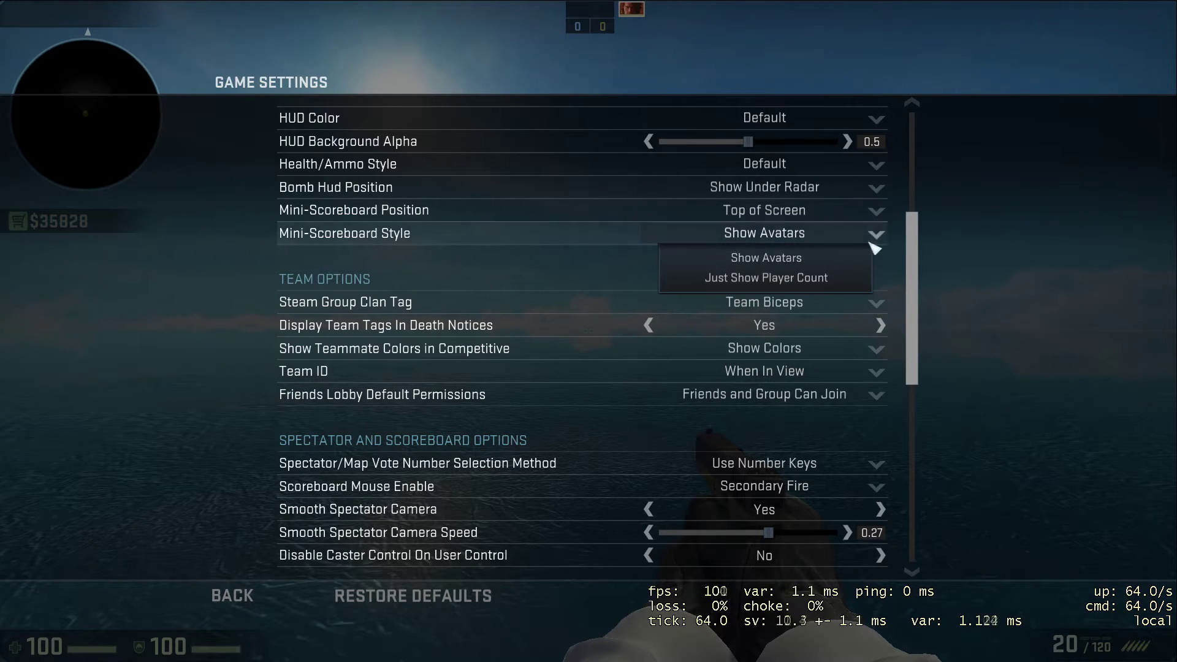
left_click(879, 238)
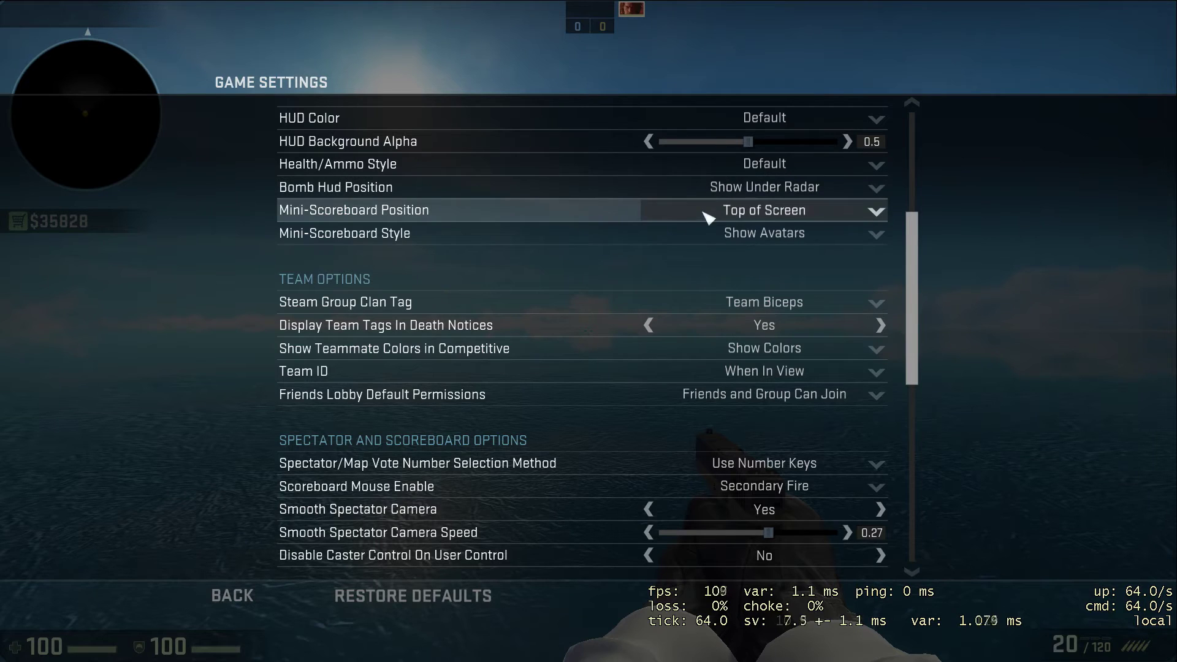
scroll(809, 287, "down", 1)
scroll(827, 286, "down", 2)
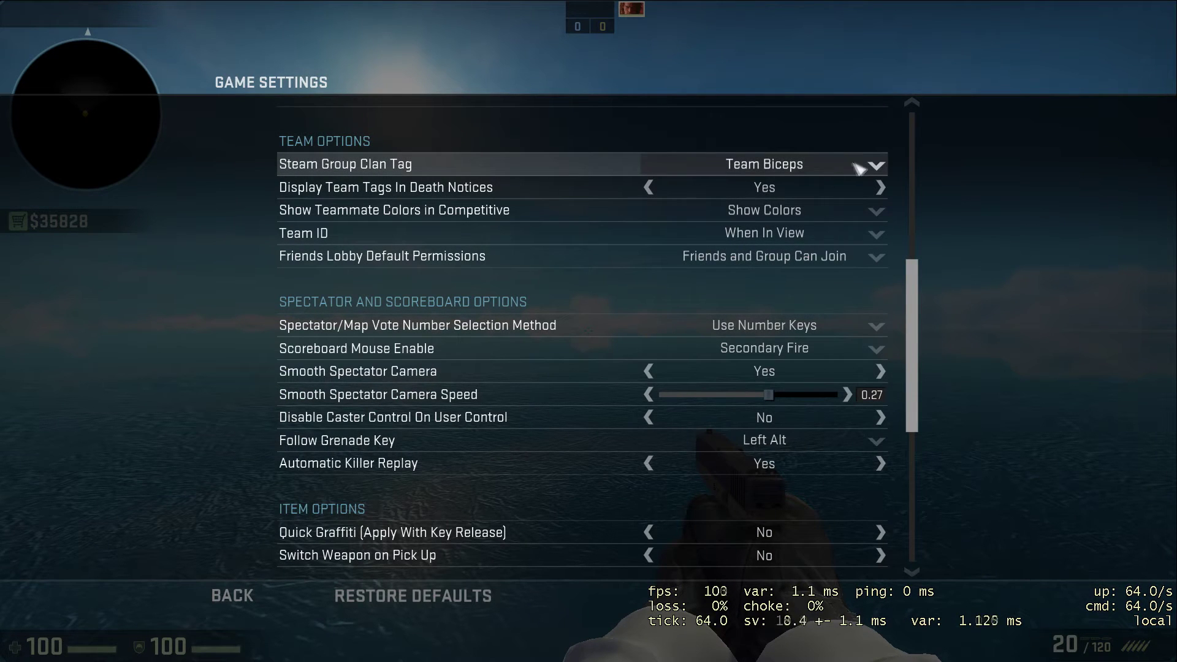
left_click(878, 165)
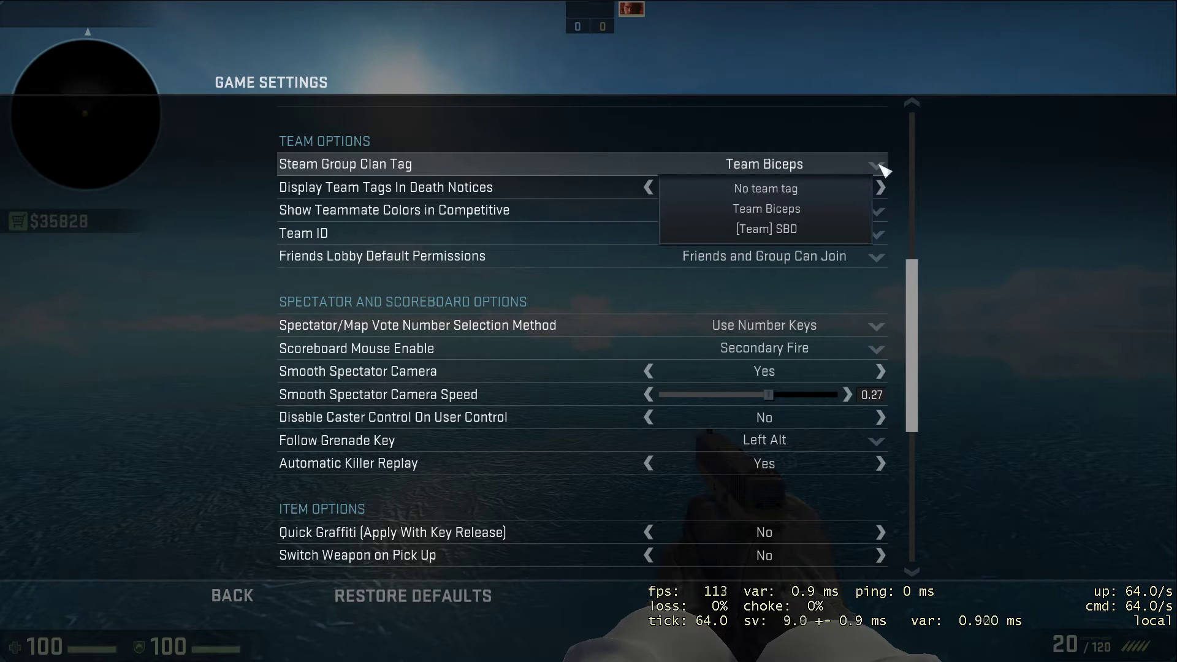
left_click(878, 167)
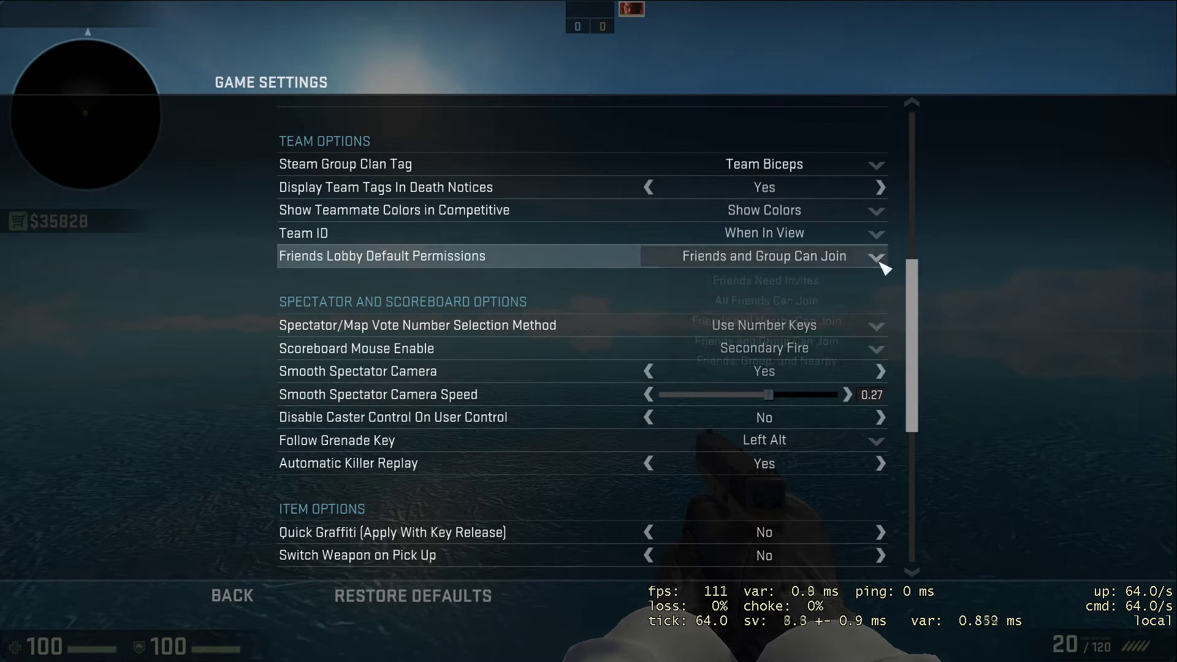
left_click(880, 260)
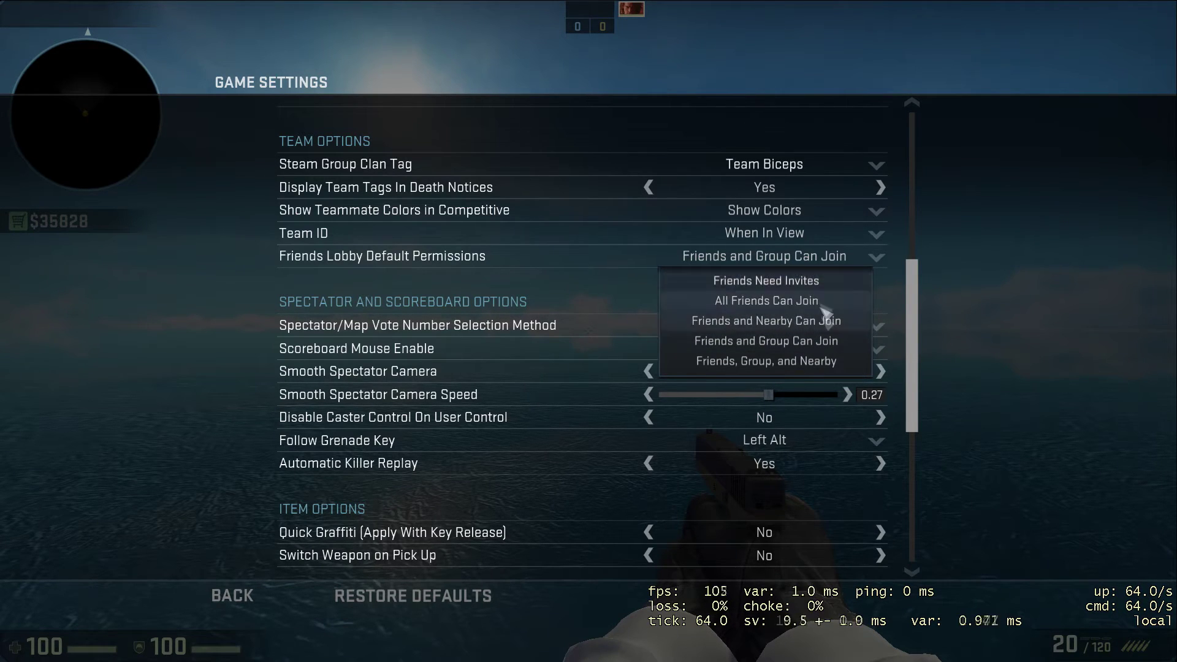
left_click(879, 260)
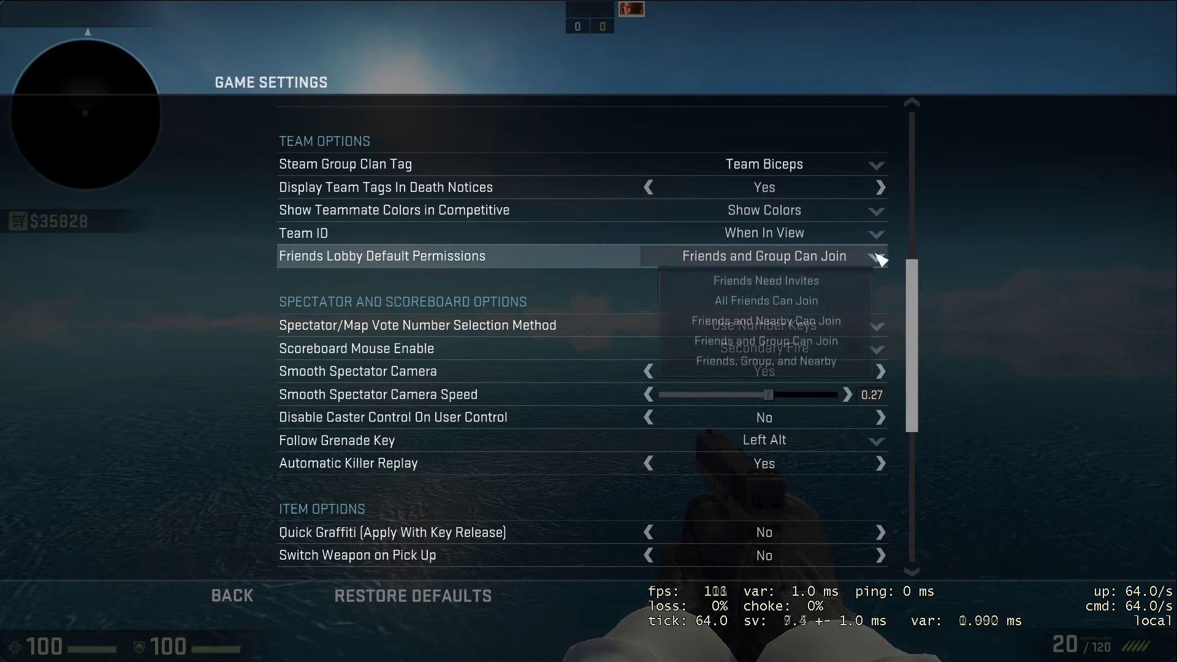
- Scroll to the bottom of Game Settings and go back to Help & Options
scroll(901, 313, "down", 3)
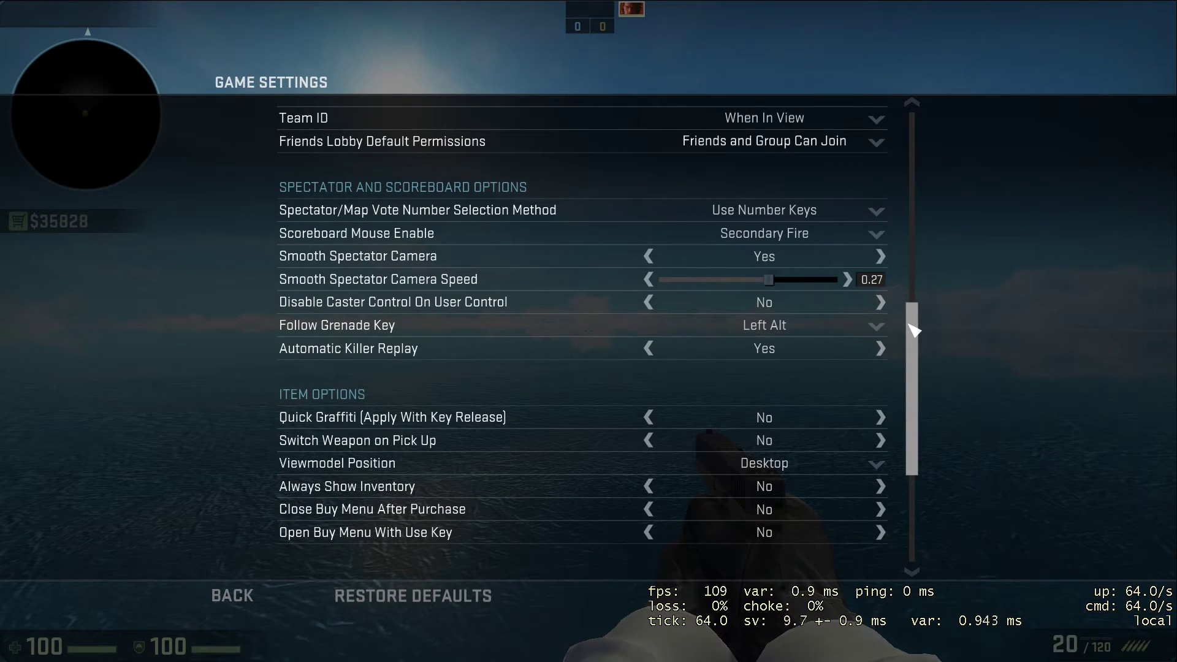
scroll(913, 331, "down", 1)
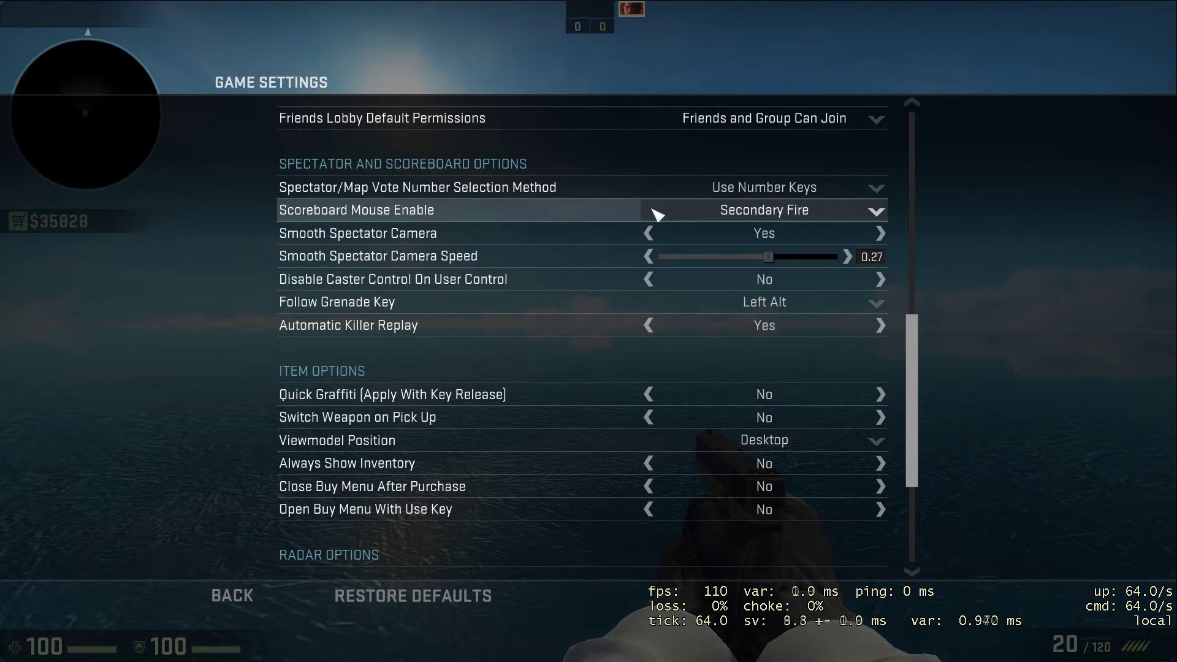
scroll(705, 368, "down", 5)
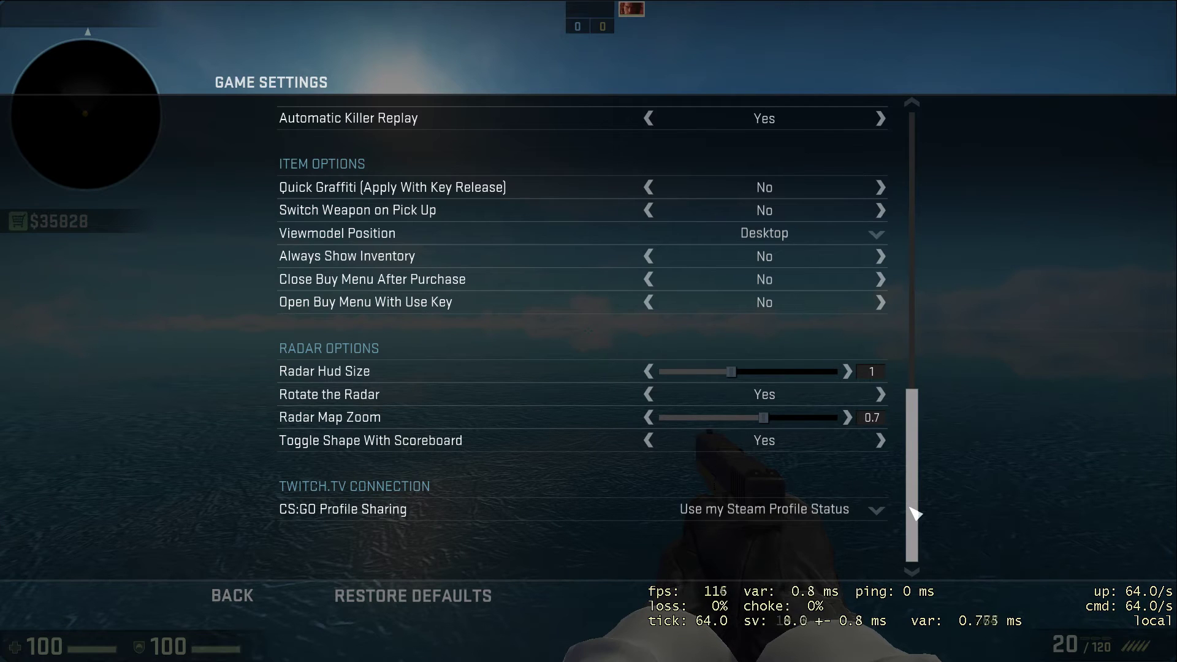
left_click(232, 595)
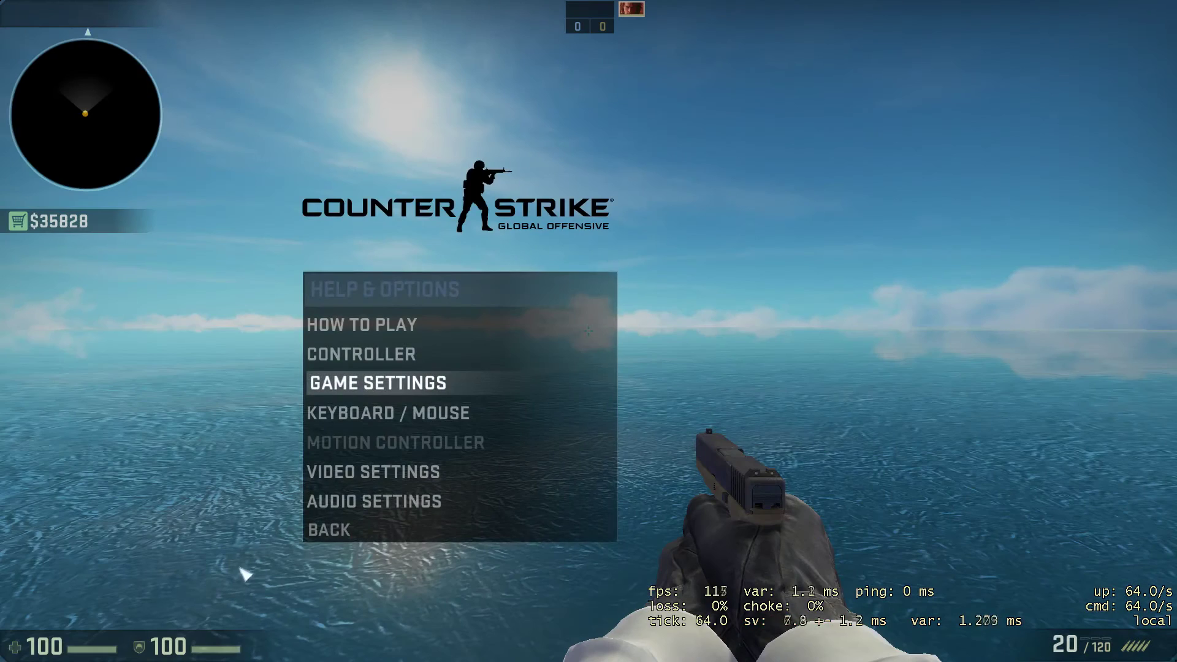
- Check Keyboard / Mouse settings (sensitivity 1.21, raw input On, acceleration Off), then close them
left_click(422, 408)
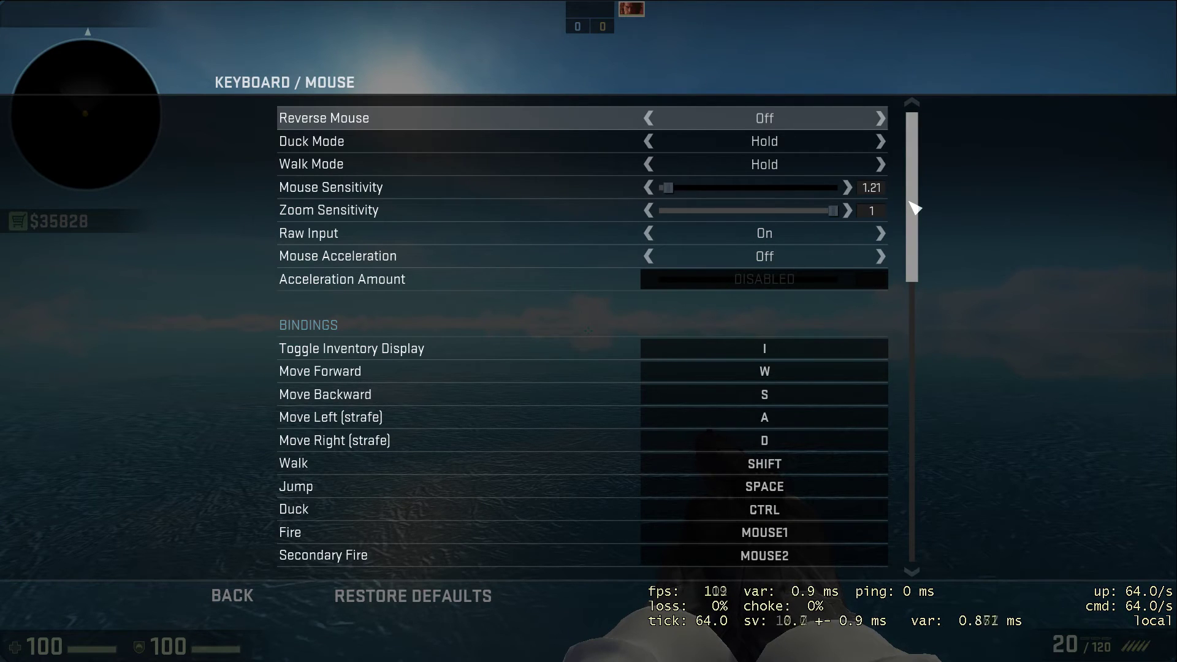
key("Escape")
- Resume play with the AK-47 drawn, then pause and return to Help & Options
key("Escape")
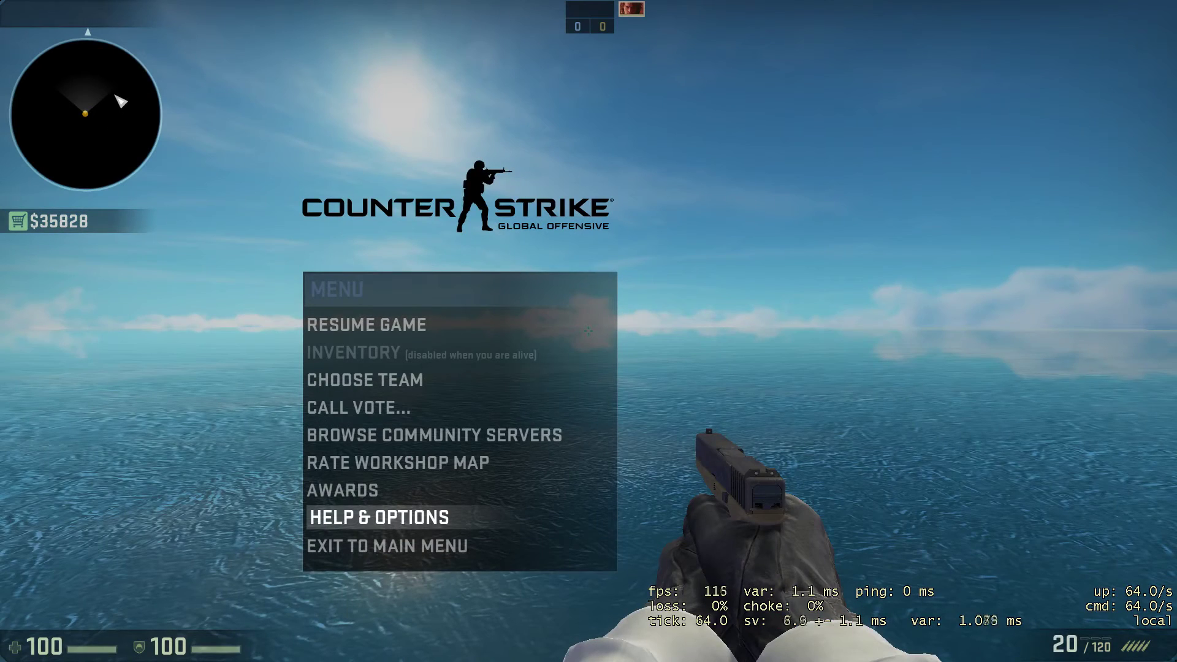
key("Escape")
key("1")
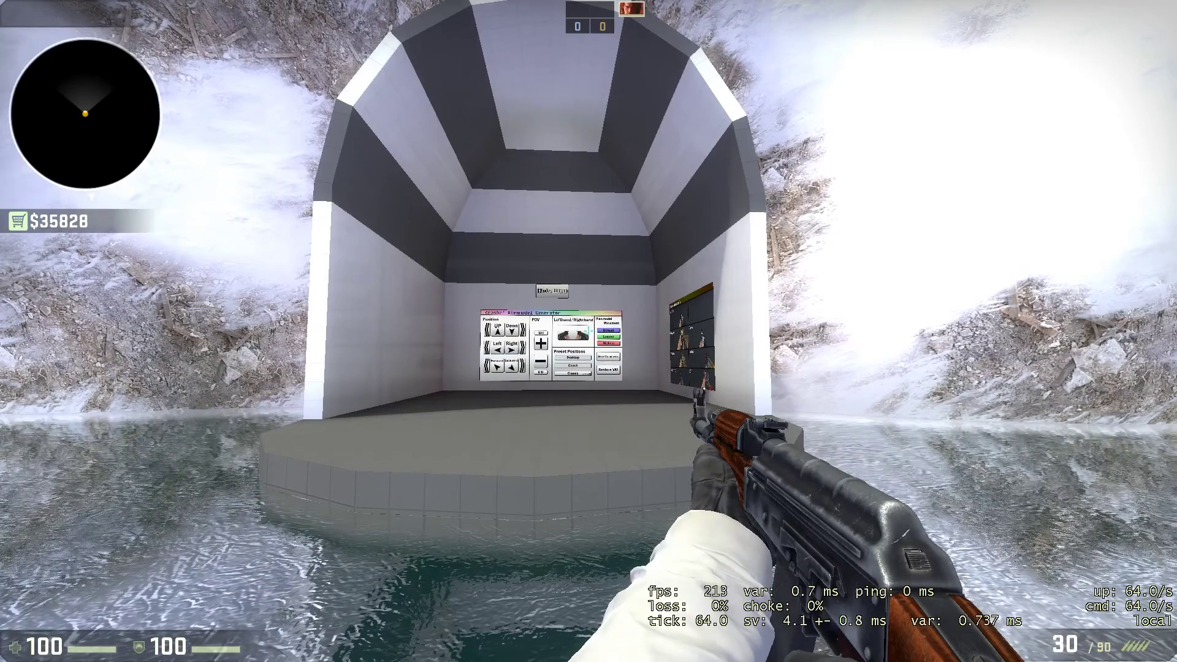
key("Escape")
left_click(328, 518)
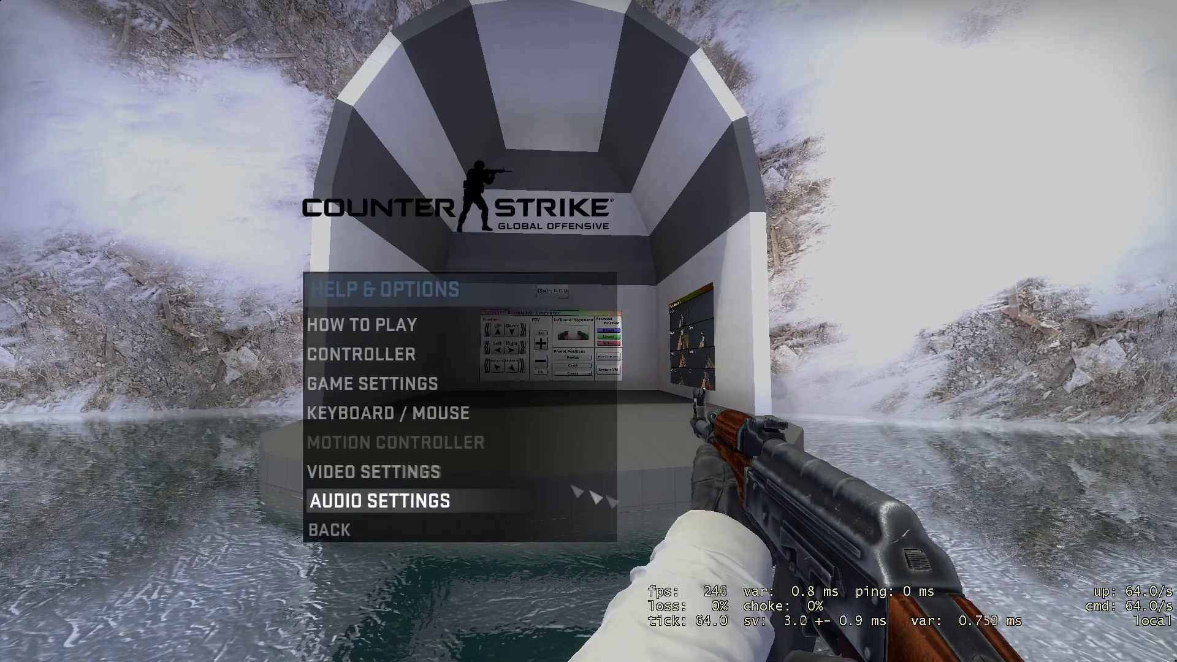
- Reopen Keyboard / Mouse and scroll through the key bindings without changing any
left_click(402, 412)
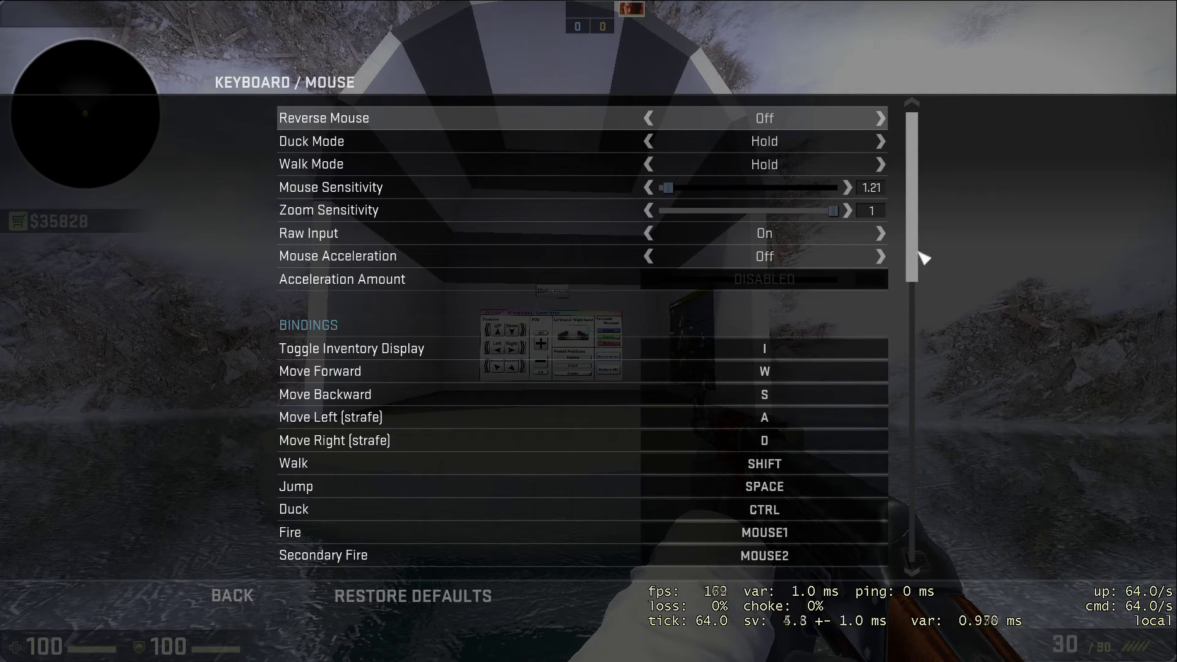
scroll(913, 270, "down", 10)
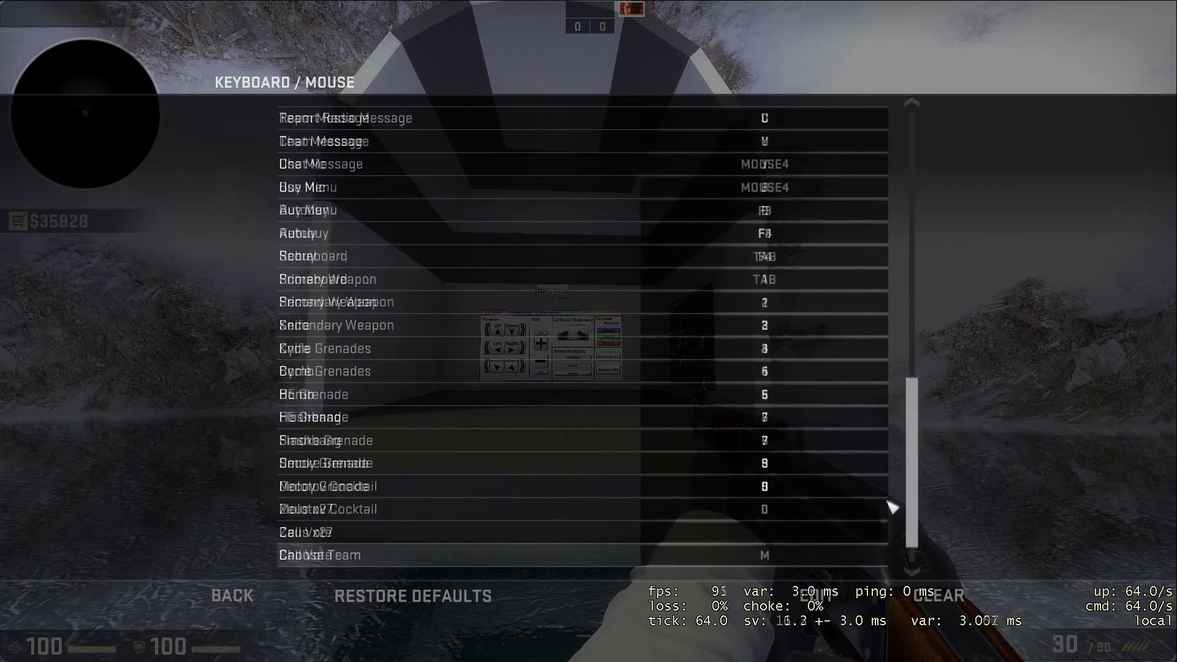
left_click_drag(910, 502, 913, 402)
left_click(765, 532)
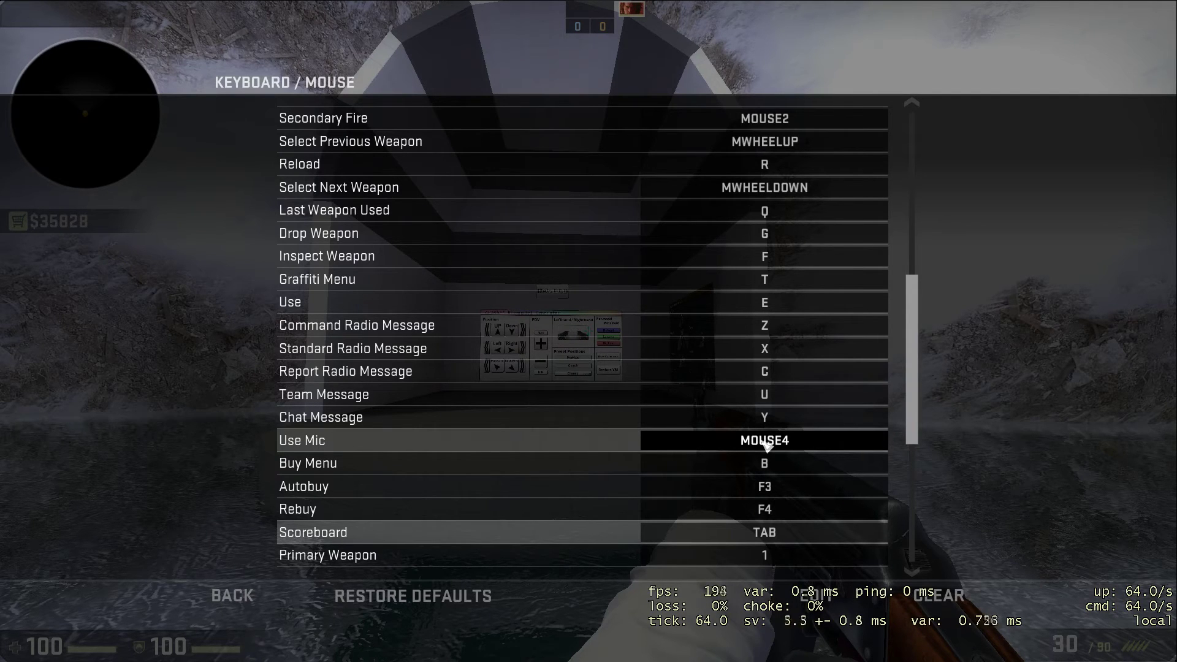
scroll(919, 404, "down", 8)
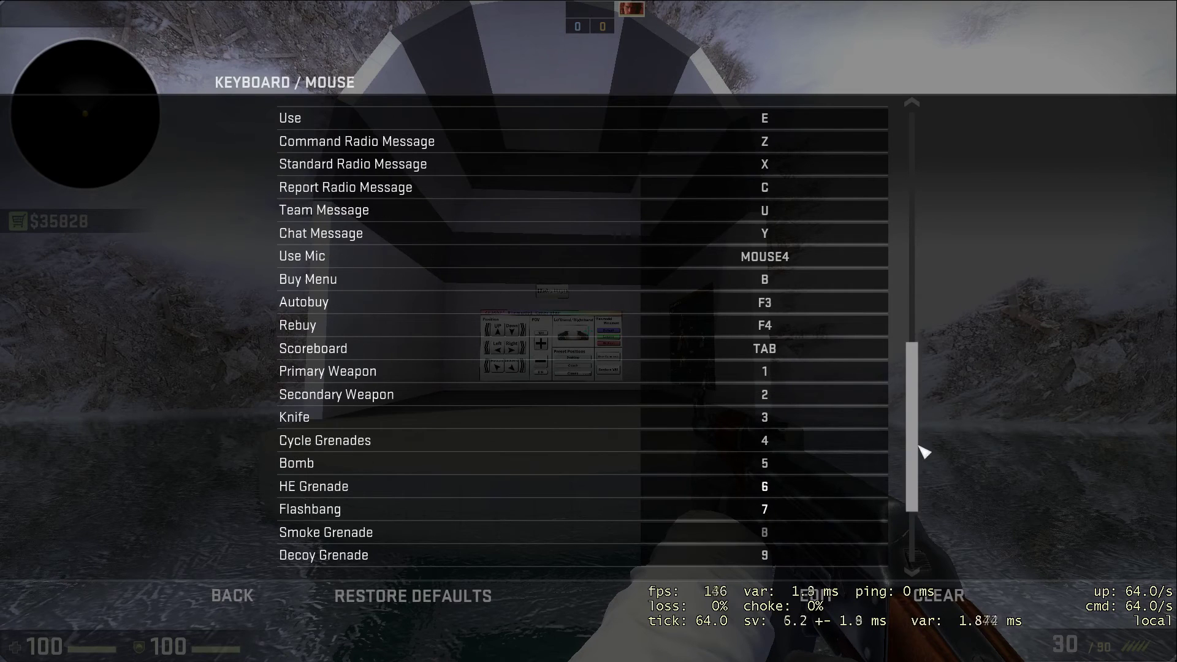
left_click_drag(917, 446, 915, 514)
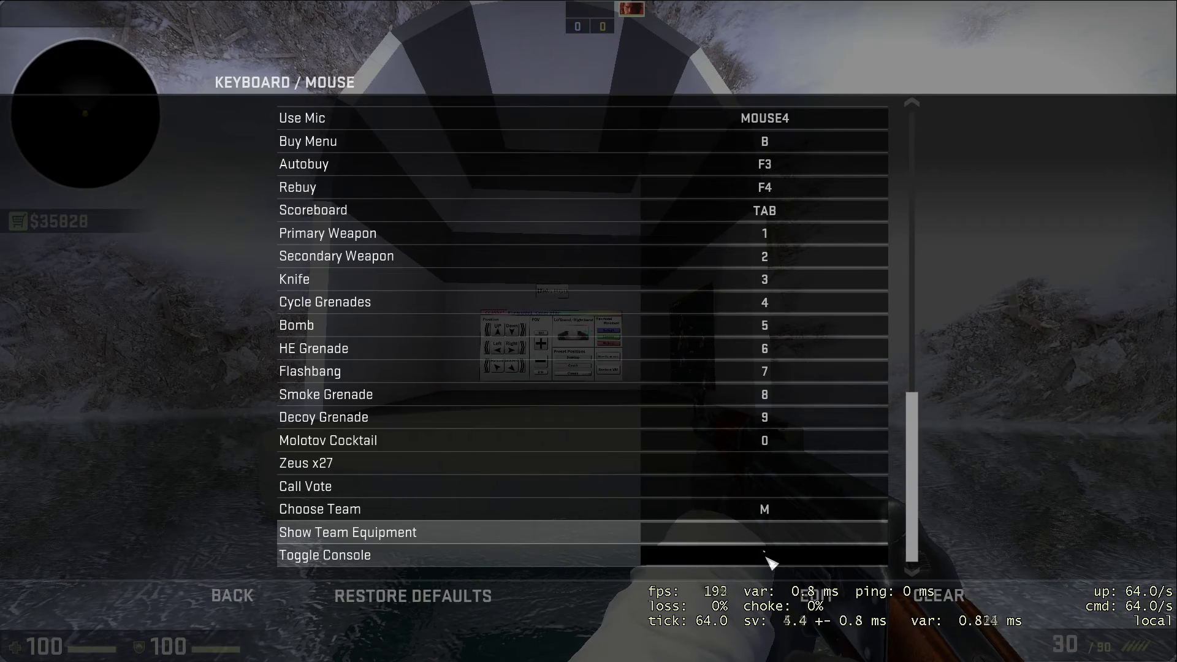
- Quit the practice match to the main menu and open Options > Video Settings
key("Escape")
key("Escape")
key("Escape")
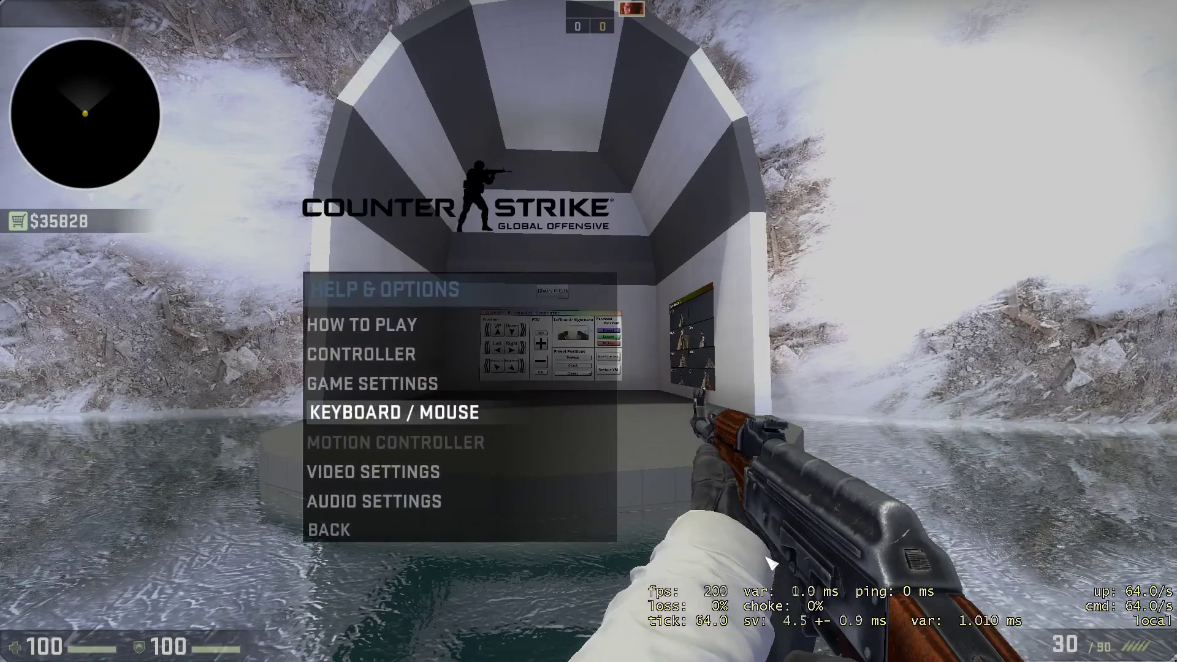
key("Escape")
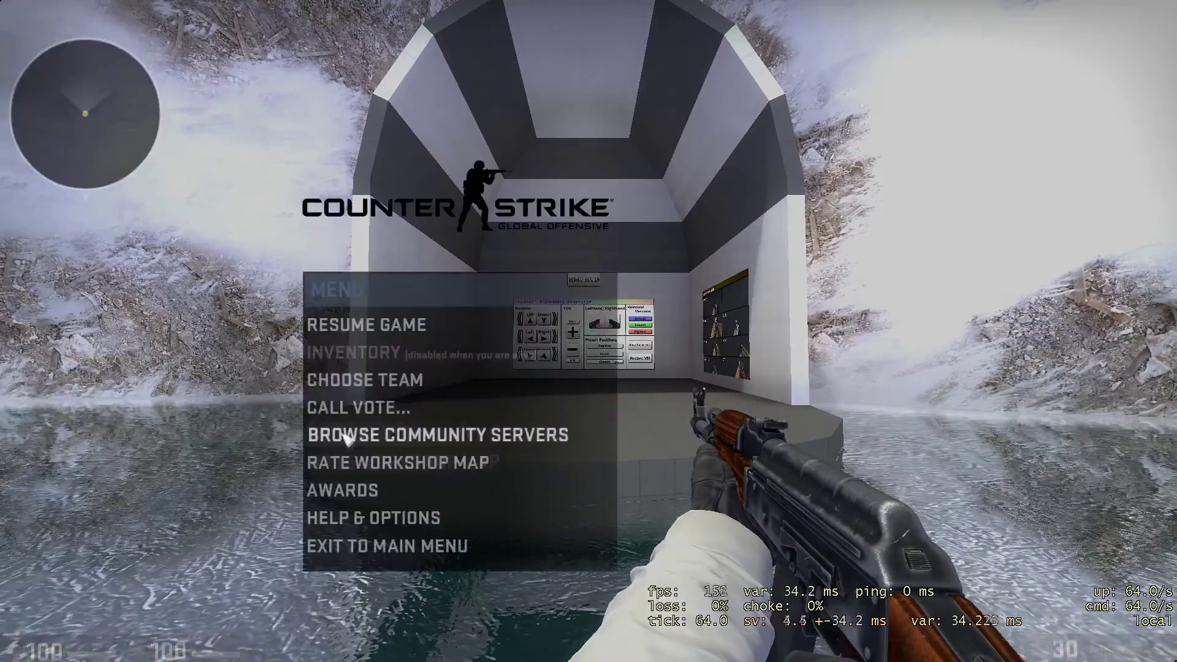
left_click(392, 546)
left_click(653, 409)
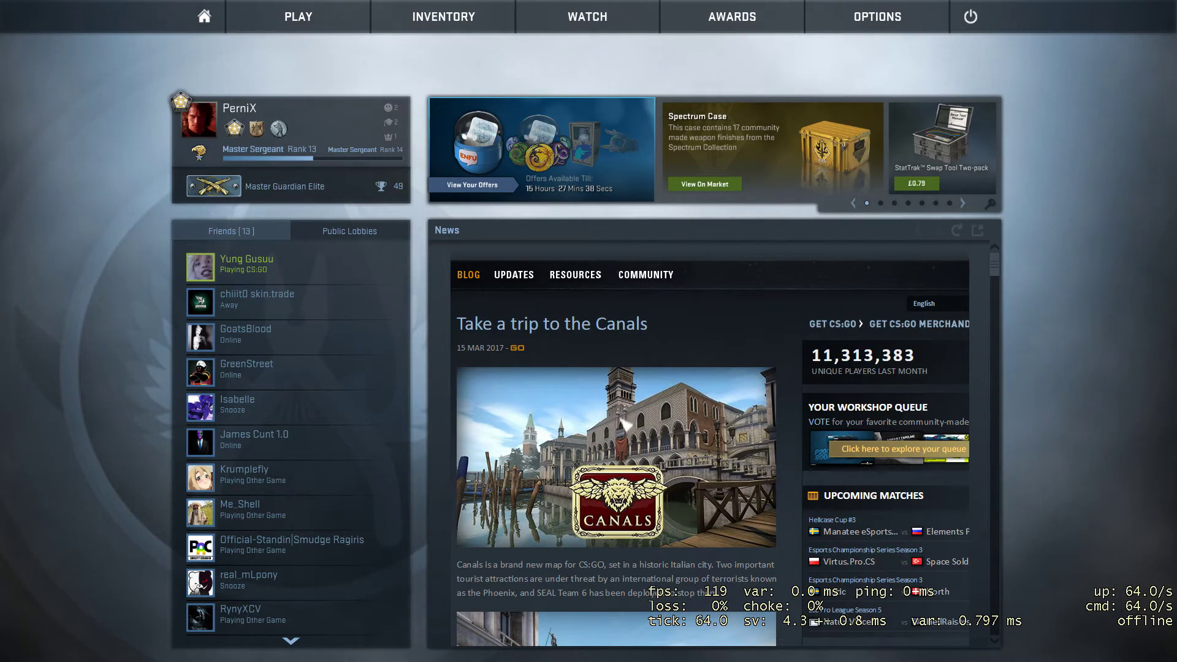
left_click(877, 17)
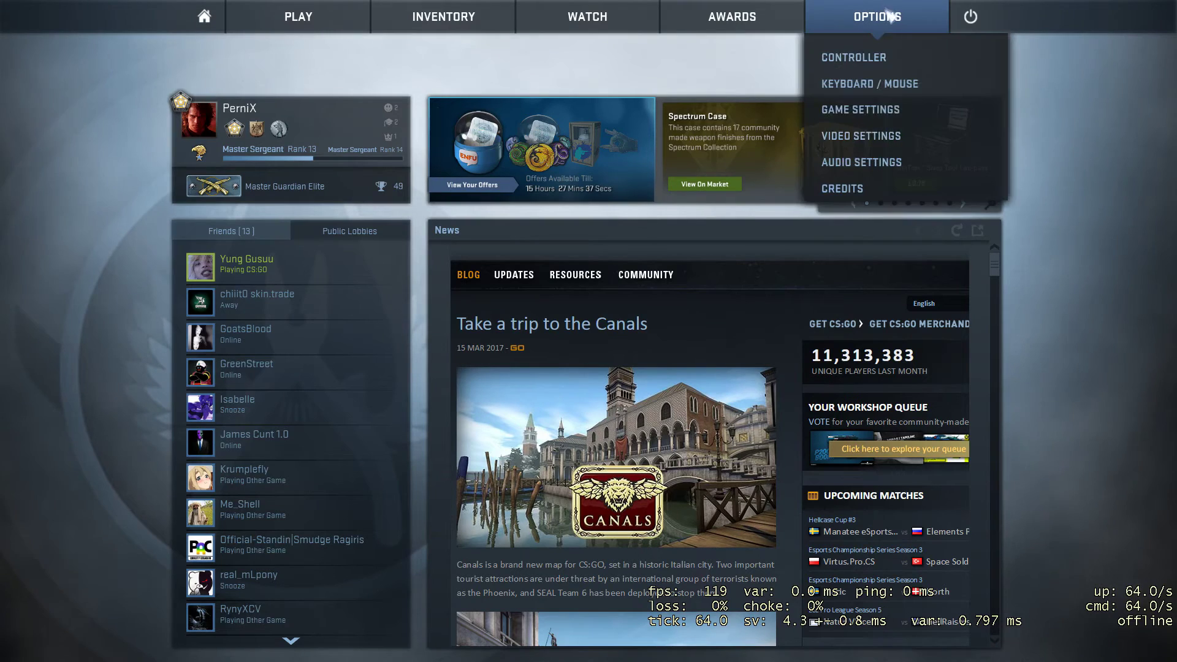
left_click(861, 136)
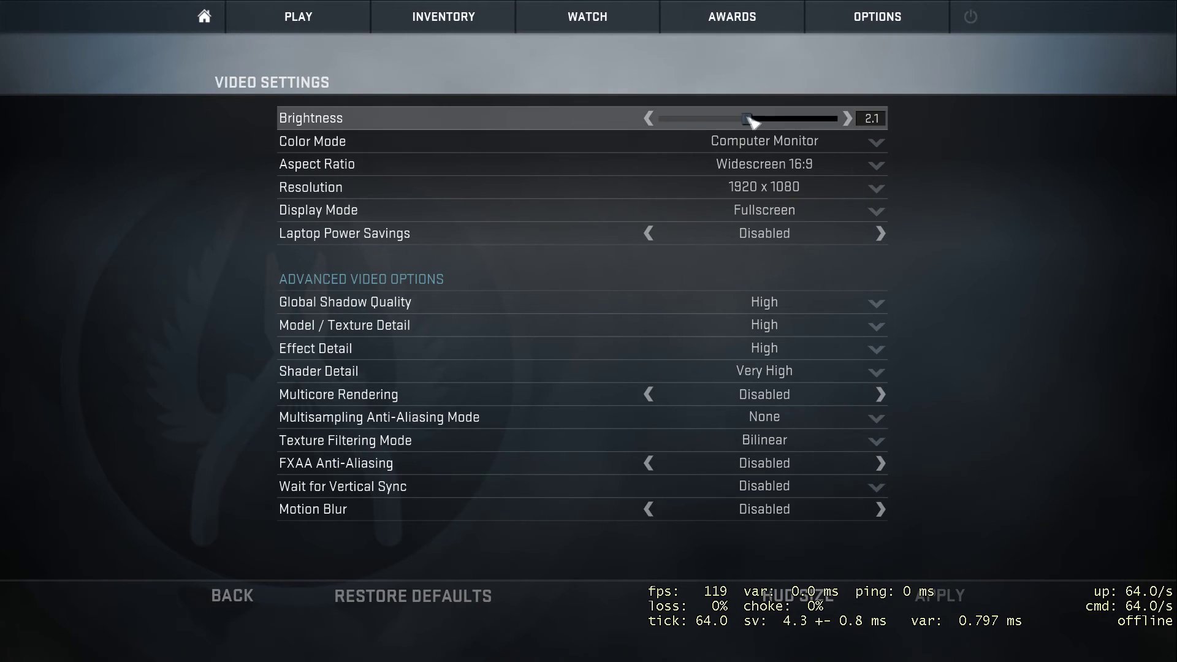
- Lower brightness to 1.95, keeping Computer Monitor colour mode and Widescreen 16:9 aspect ratio
left_click_drag(754, 117, 724, 141)
left_click(877, 144)
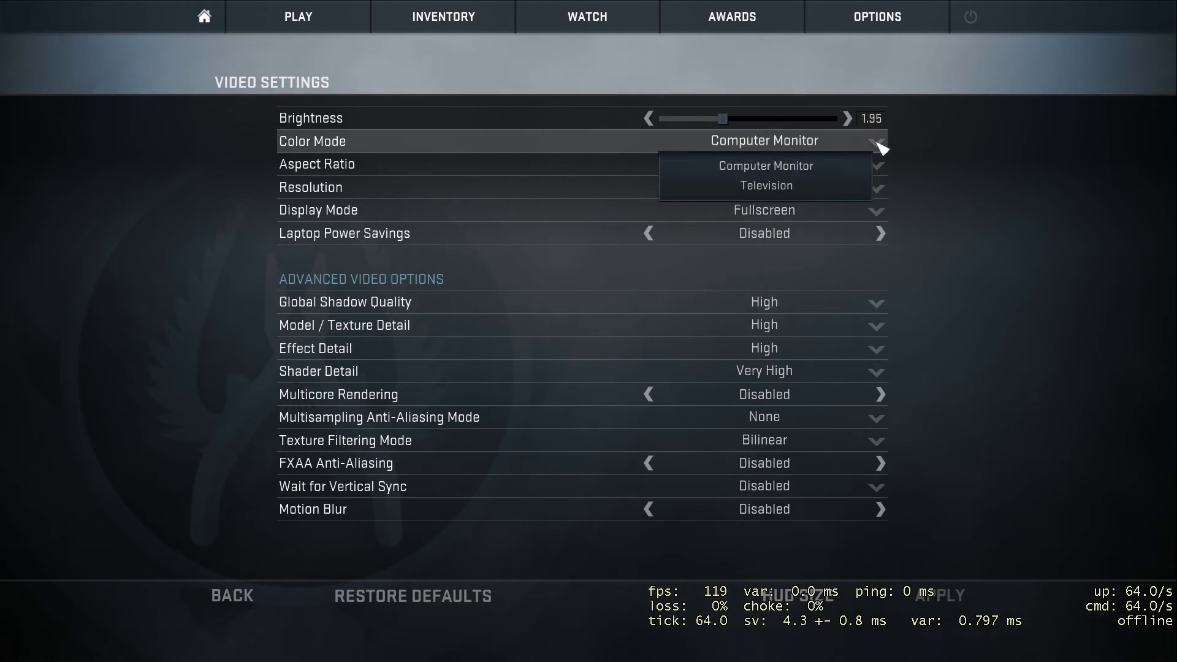
left_click(881, 147)
left_click(882, 145)
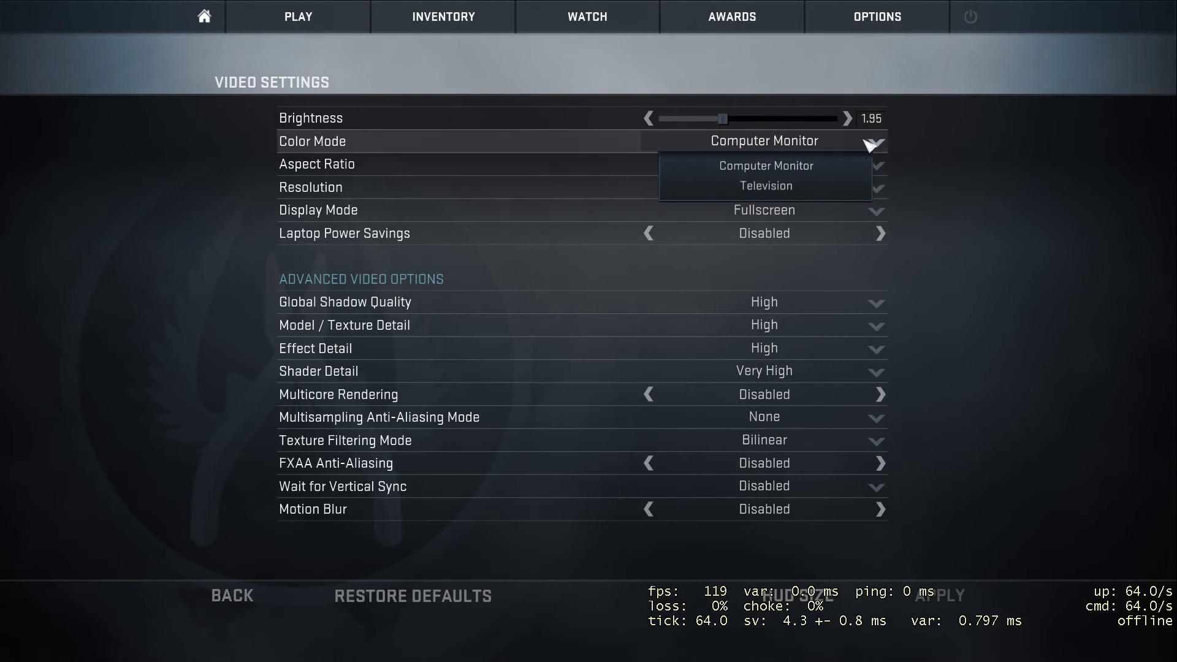
left_click(886, 146)
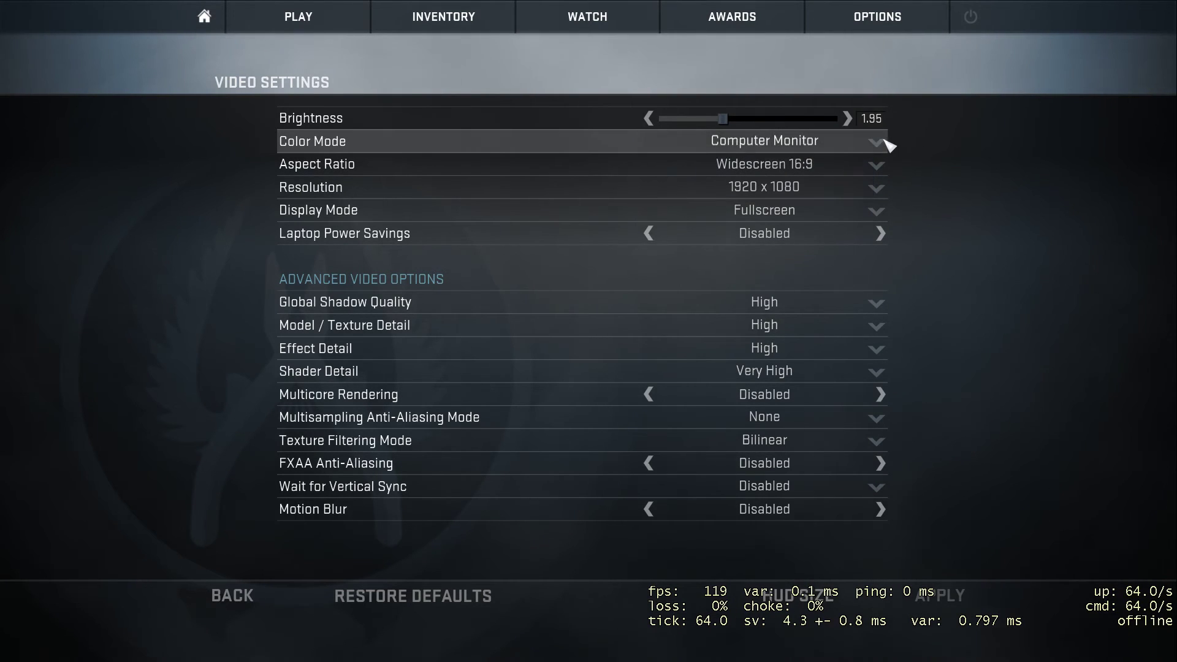
left_click(881, 173)
left_click(882, 173)
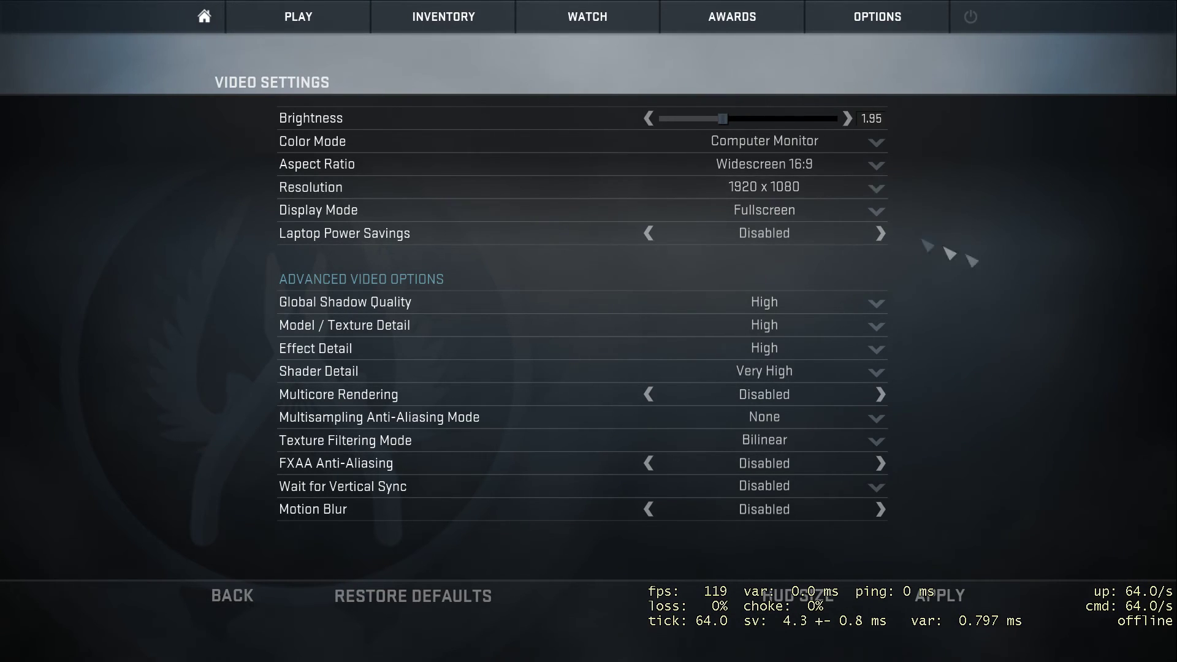
left_click(878, 190)
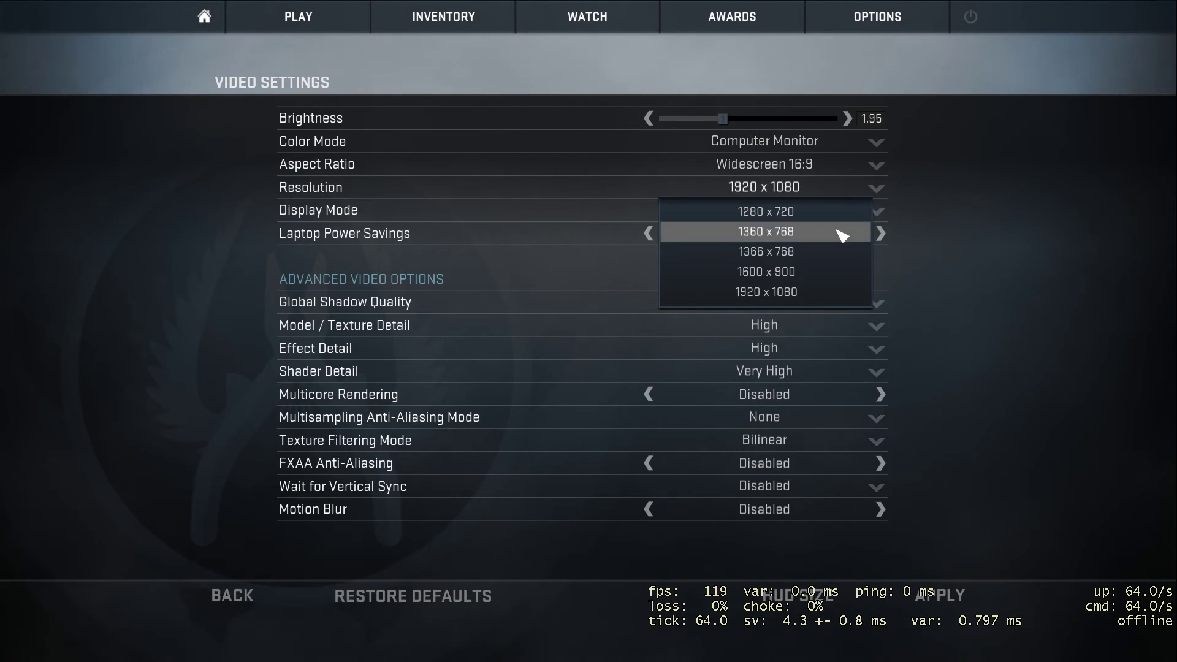
left_click(883, 189)
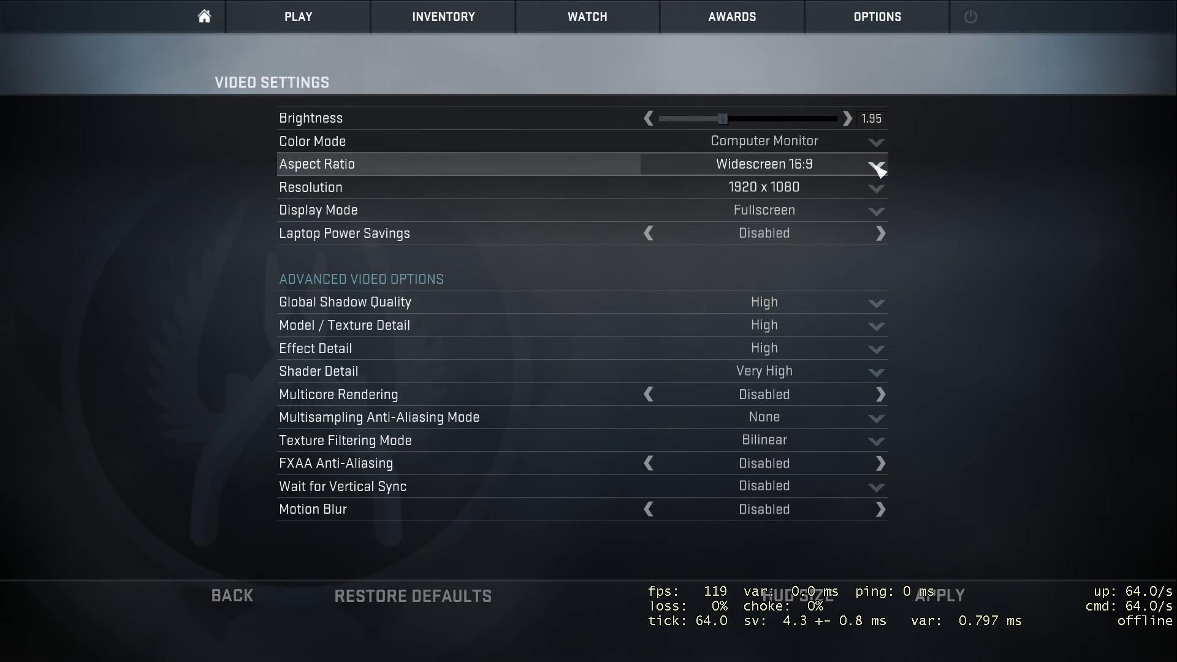
left_click(878, 169)
left_click(835, 194)
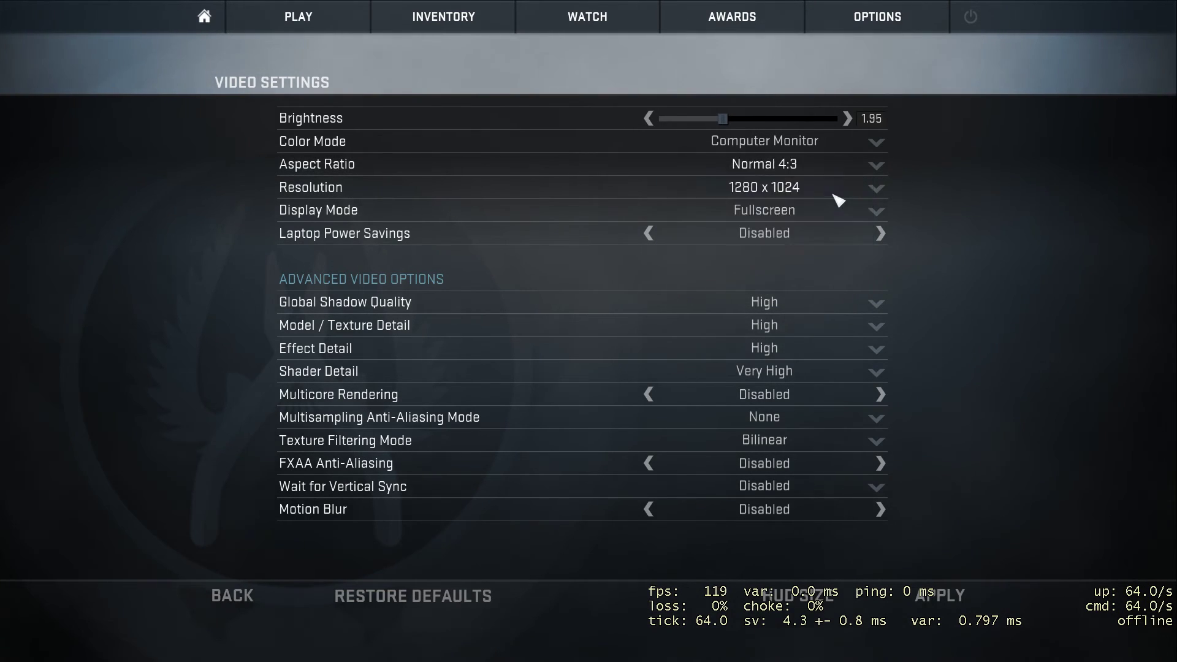
left_click(875, 191)
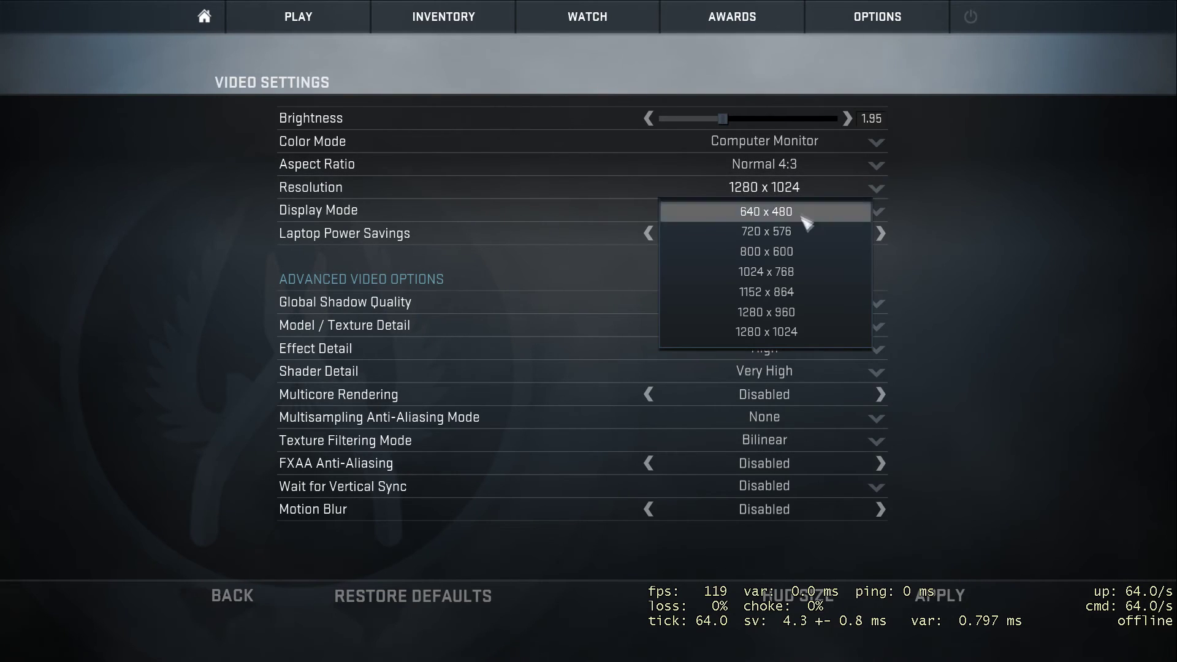
left_click(818, 273)
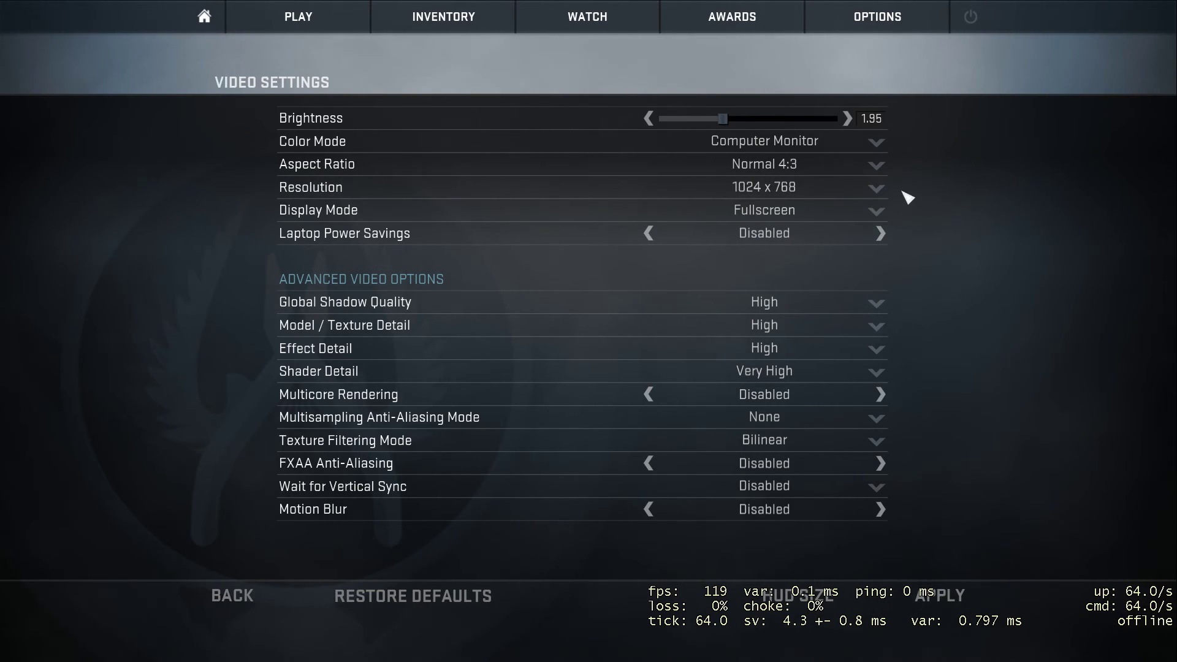
left_click(883, 190)
left_click(880, 164)
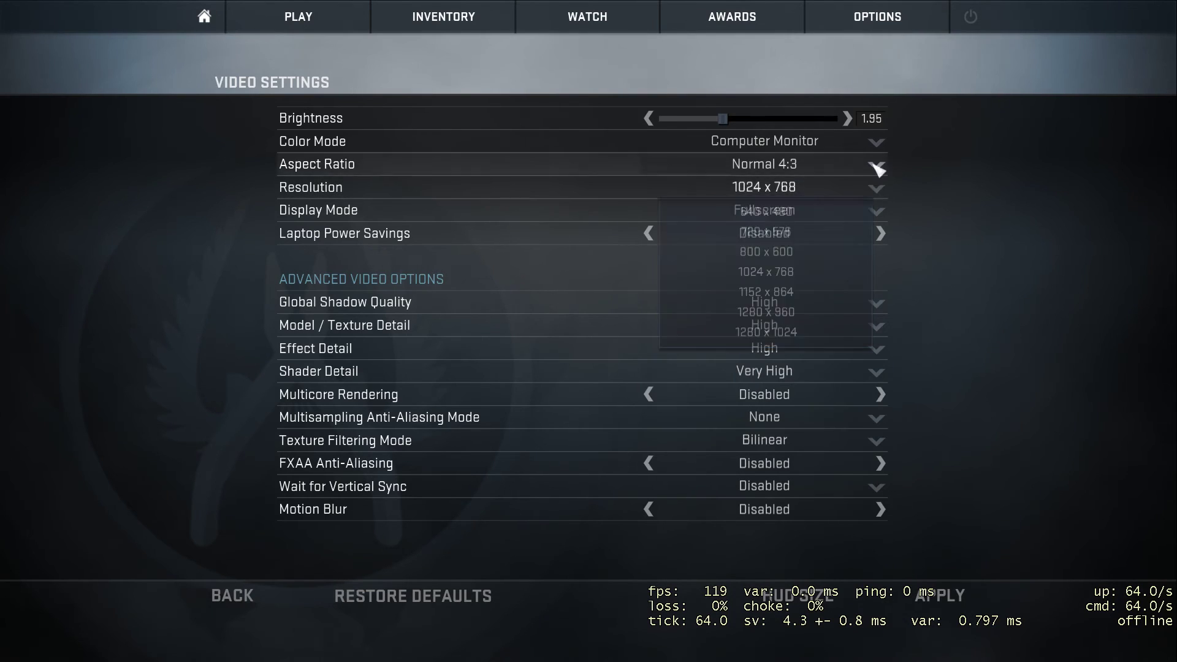
left_click(817, 255)
left_click(884, 184)
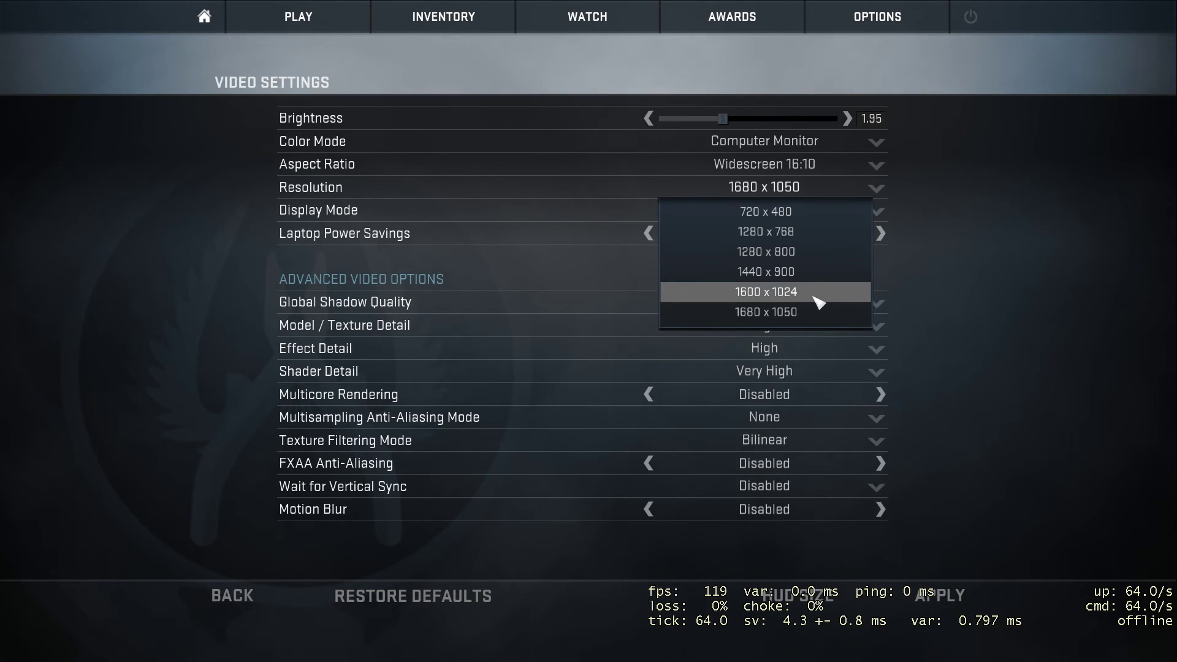
left_click(878, 167)
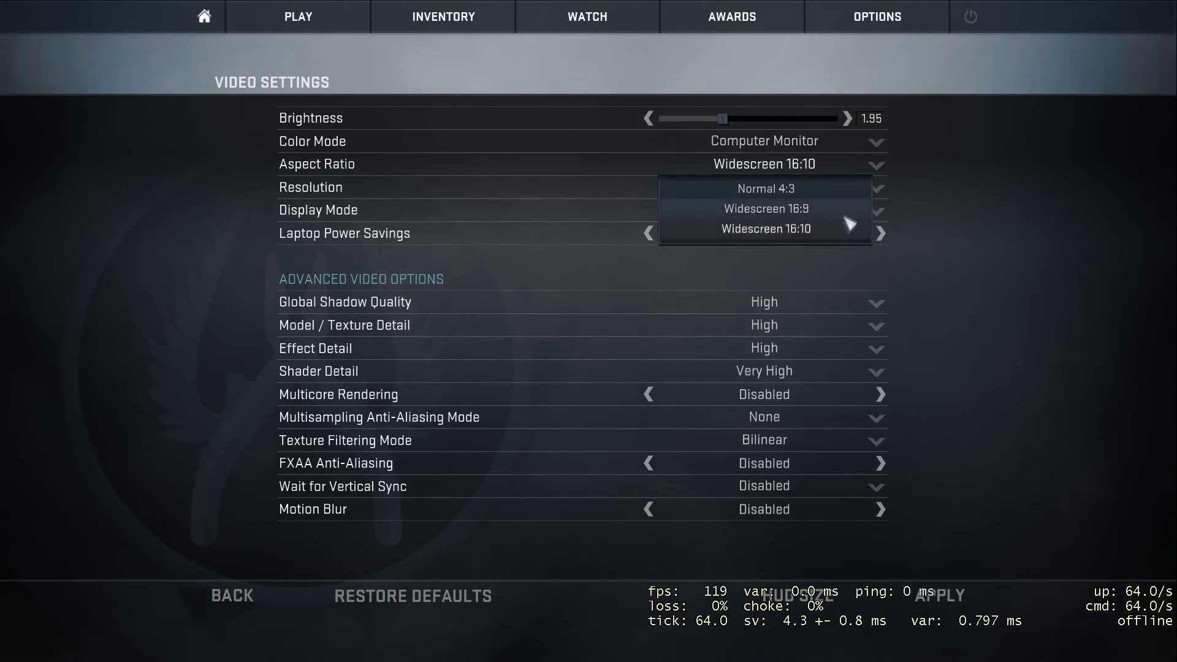
left_click(849, 208)
left_click(878, 182)
left_click(815, 297)
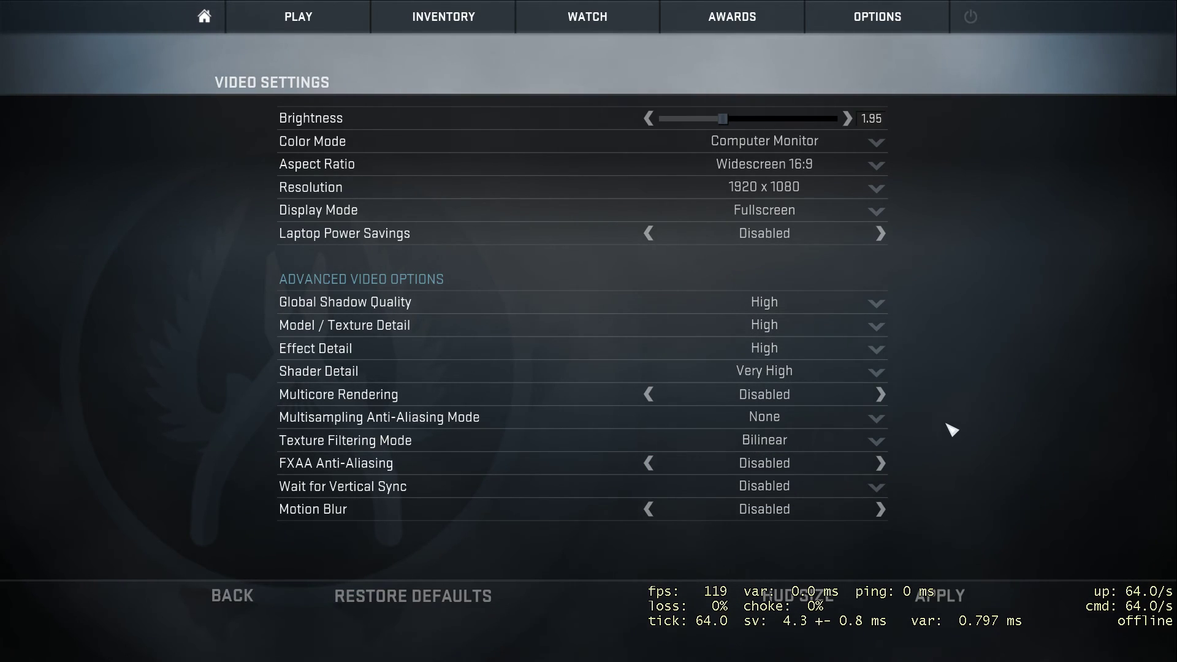
- Open Audio Settings from Options and set Audio Output Configuration to 5.1 Surround Sound
mouse_move(870, 25)
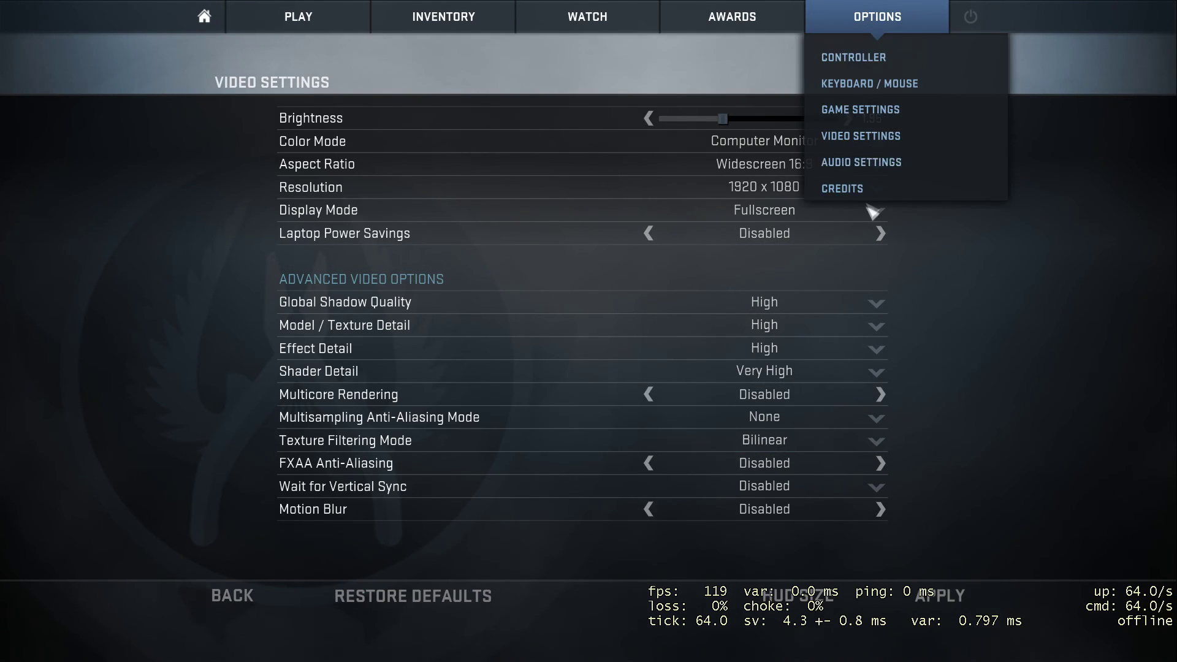
left_click(866, 161)
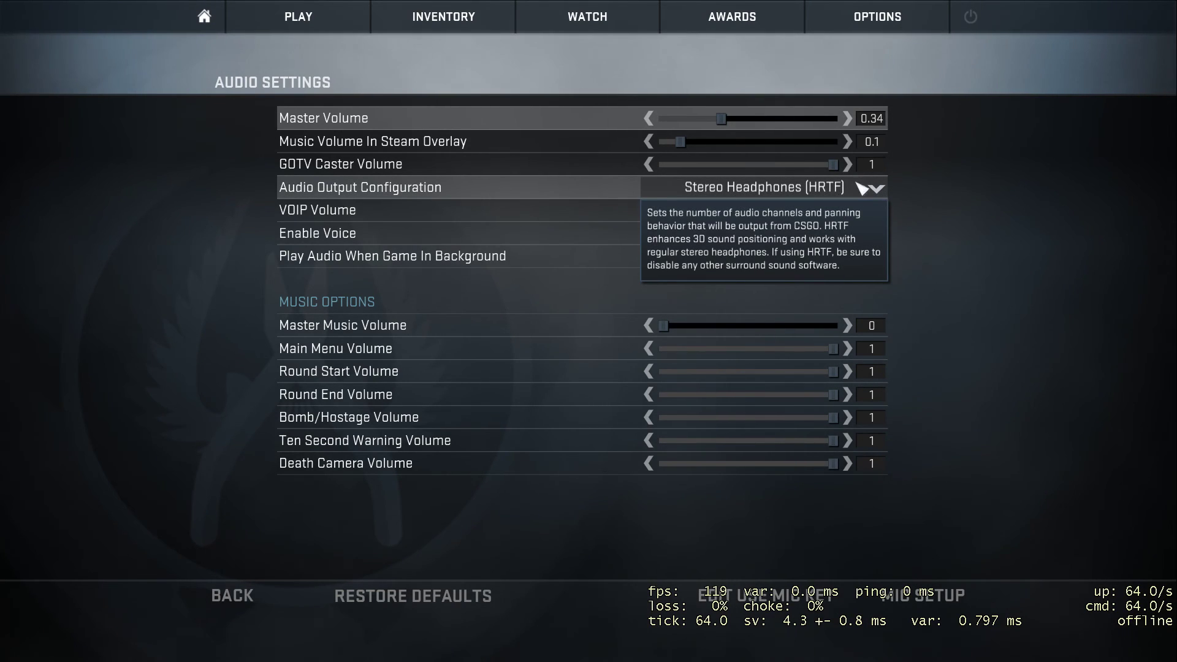
left_click(875, 190)
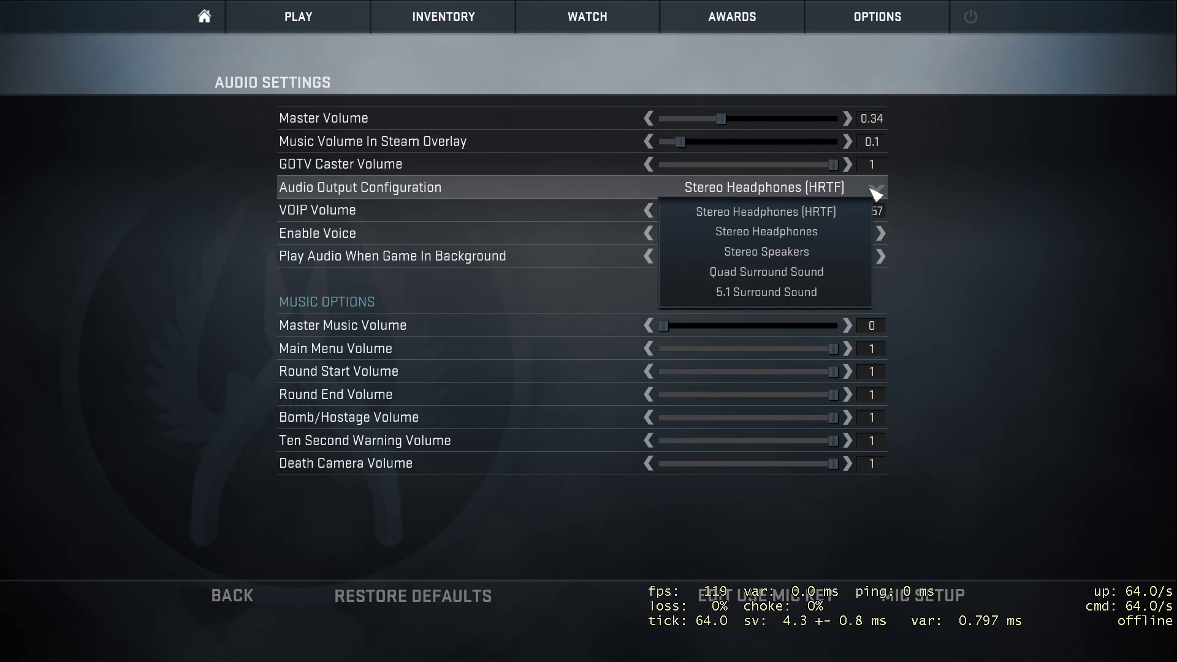
left_click(775, 293)
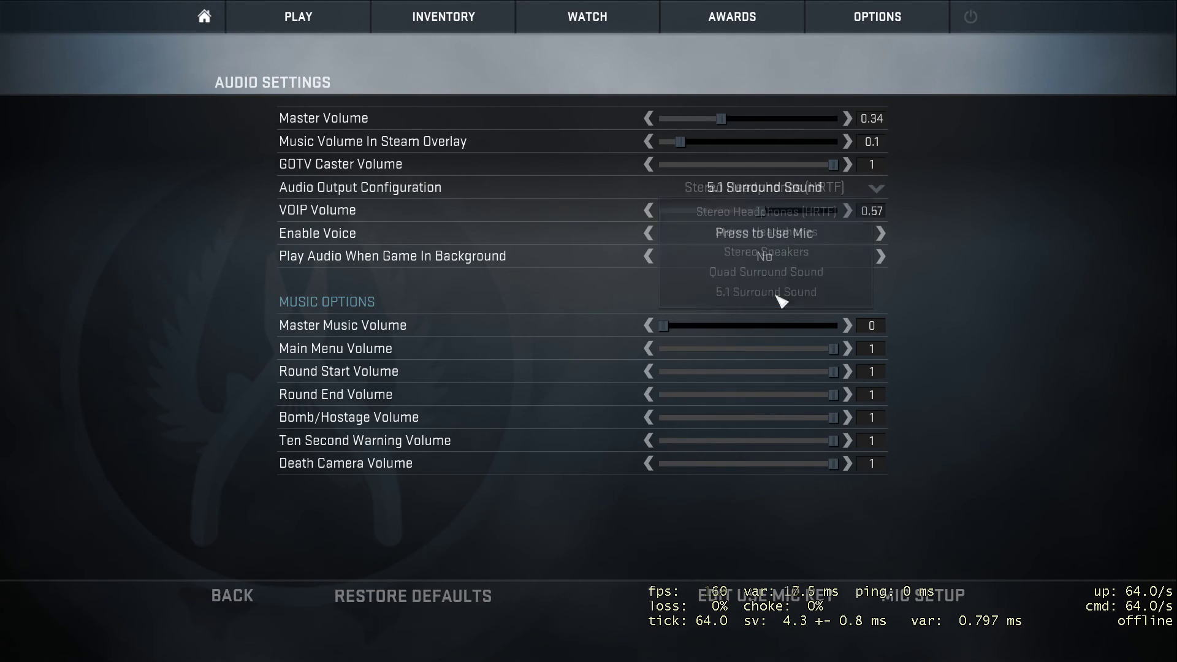
left_click(879, 190)
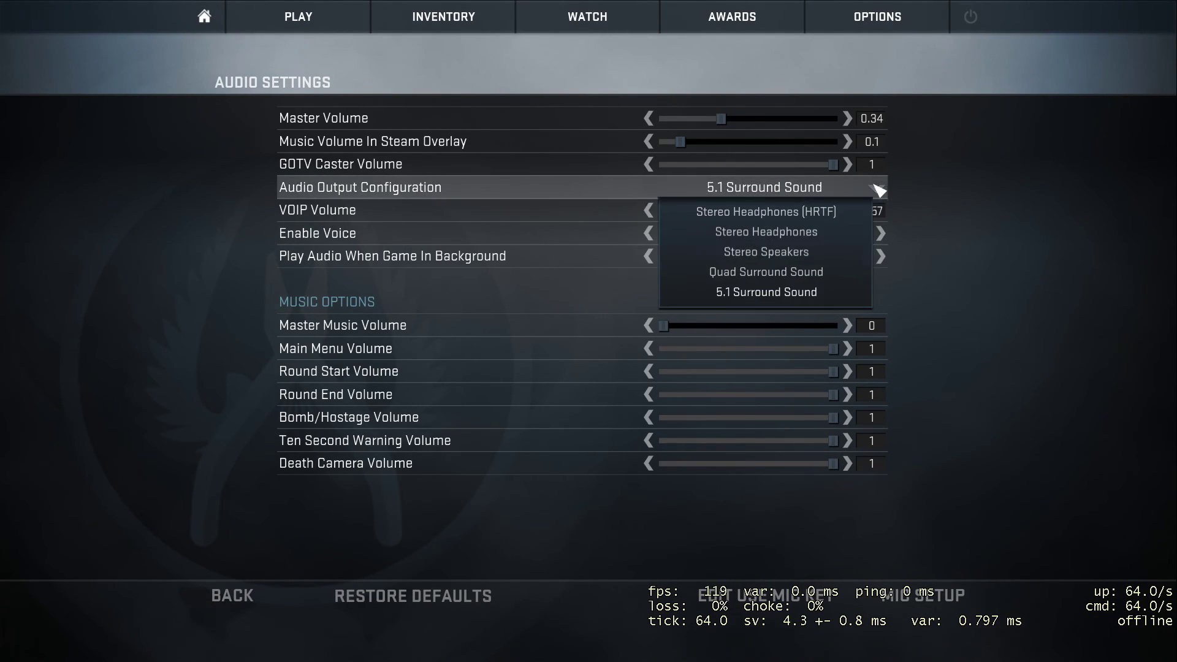
left_click(820, 296)
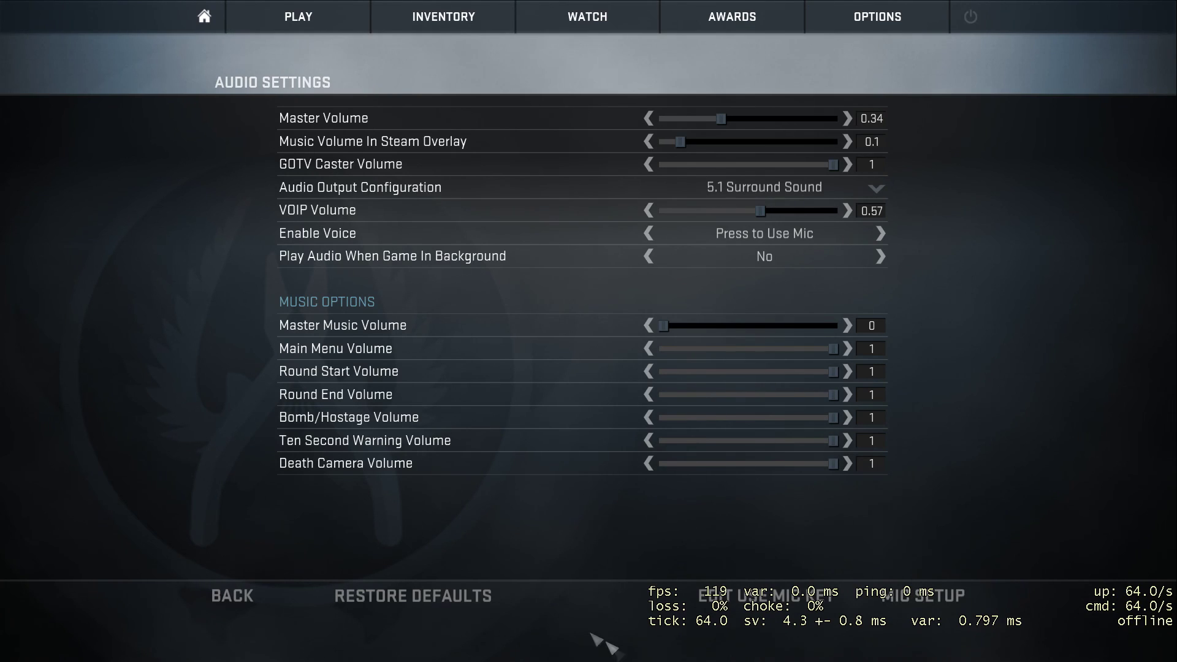
- Leave Audio Settings with BACK, returning to the main menu
left_click(240, 594)
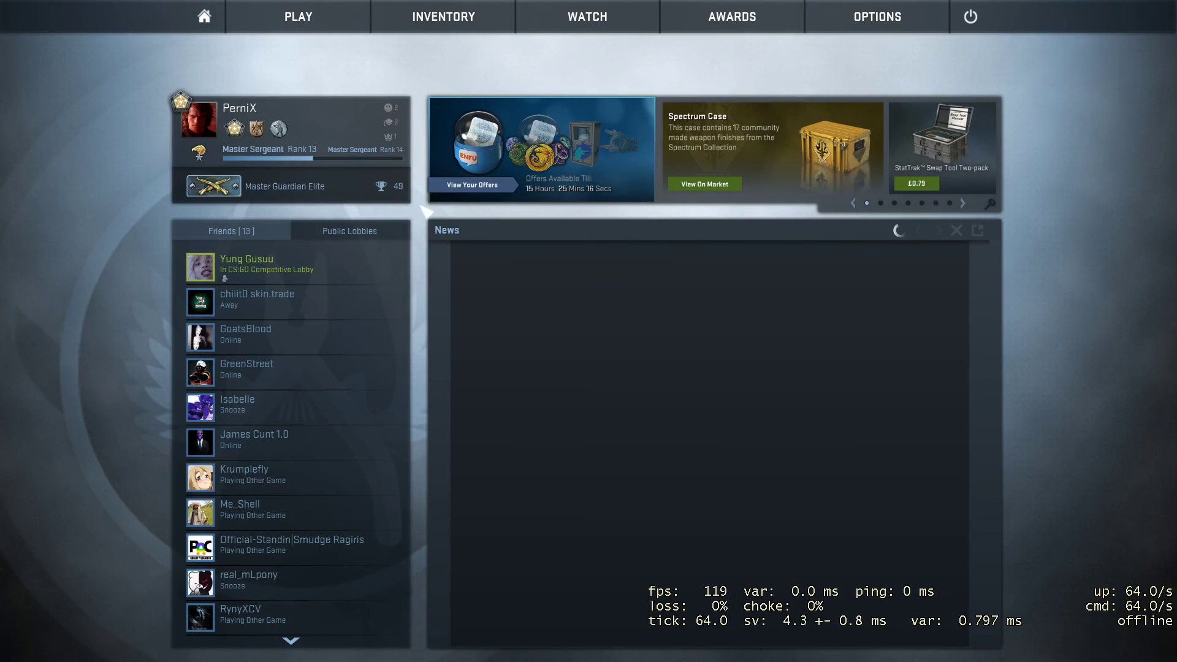